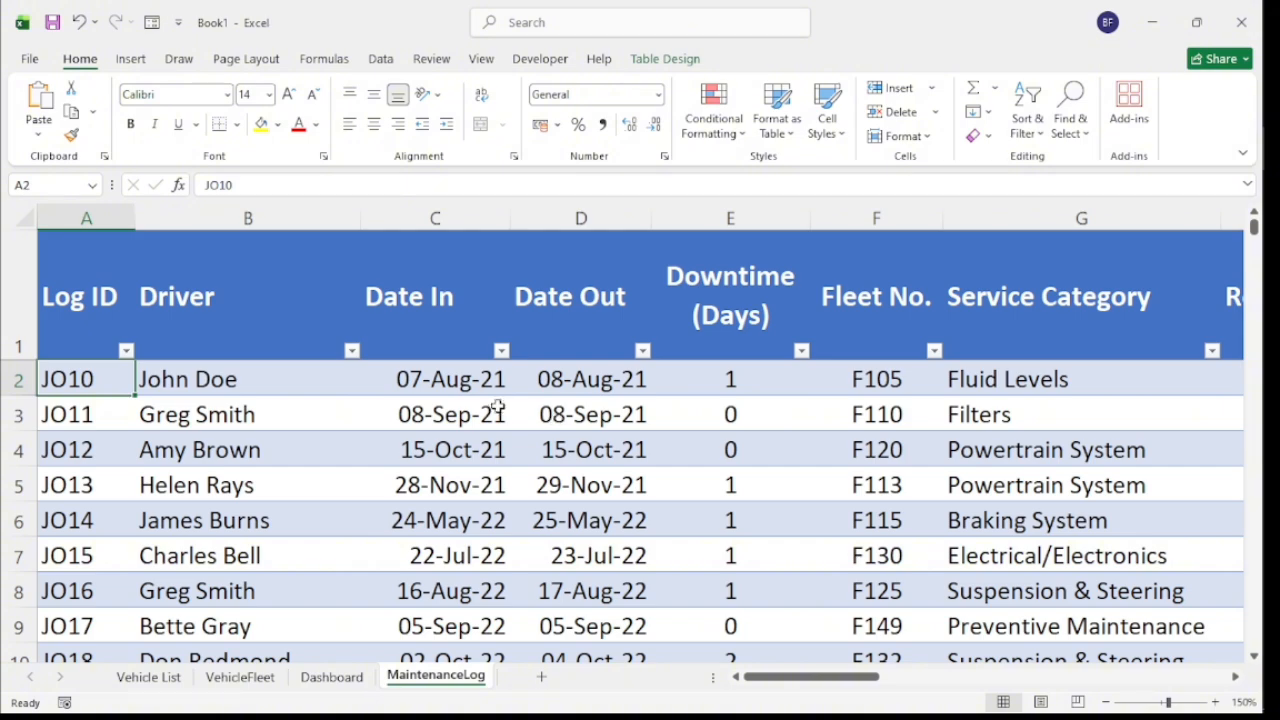
- Look across the MaintenanceLog columns from Date Out through to Vendor and Description
left_click(568, 405)
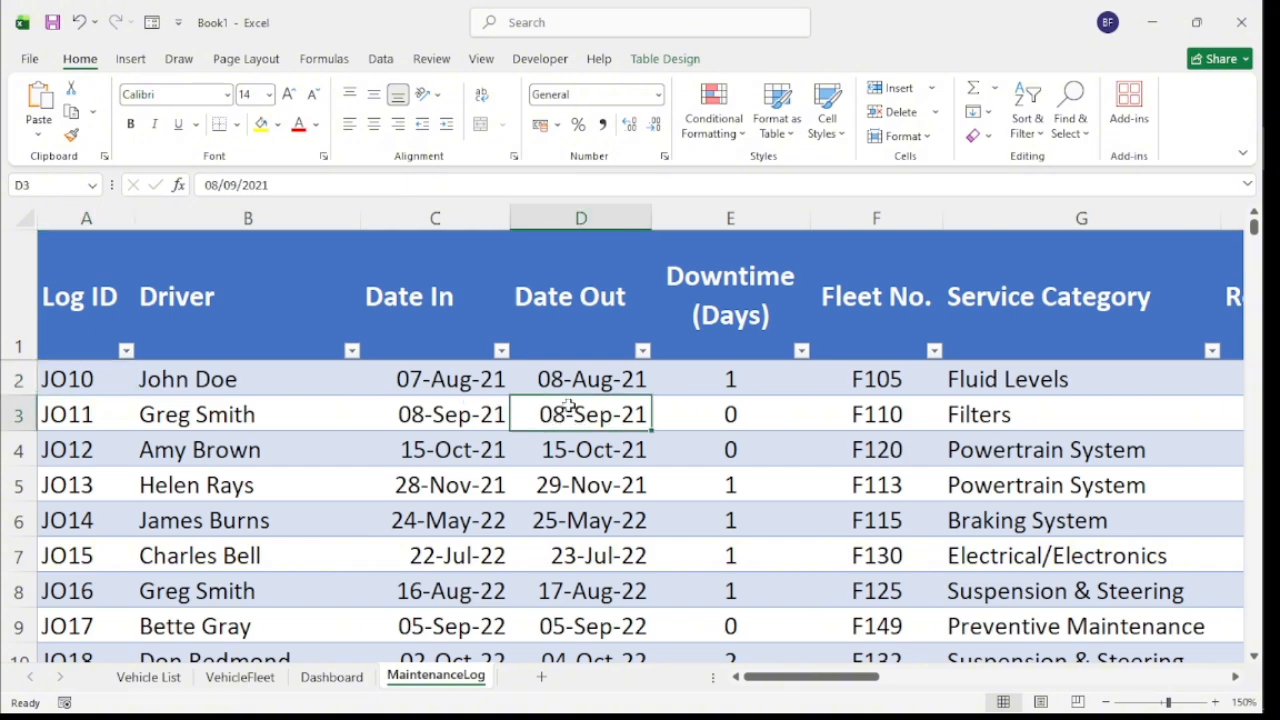
key("Right")
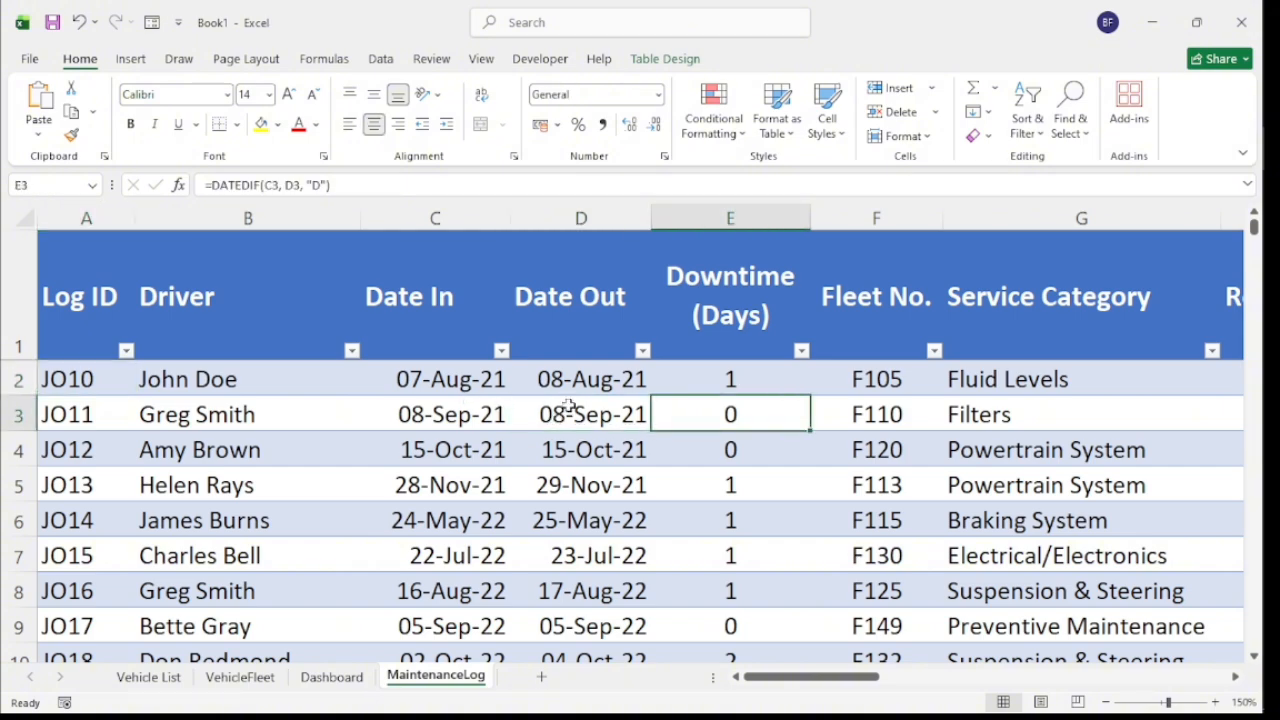
key("Right")
key("Right")
key("Right")
key("Right")
key("Right")
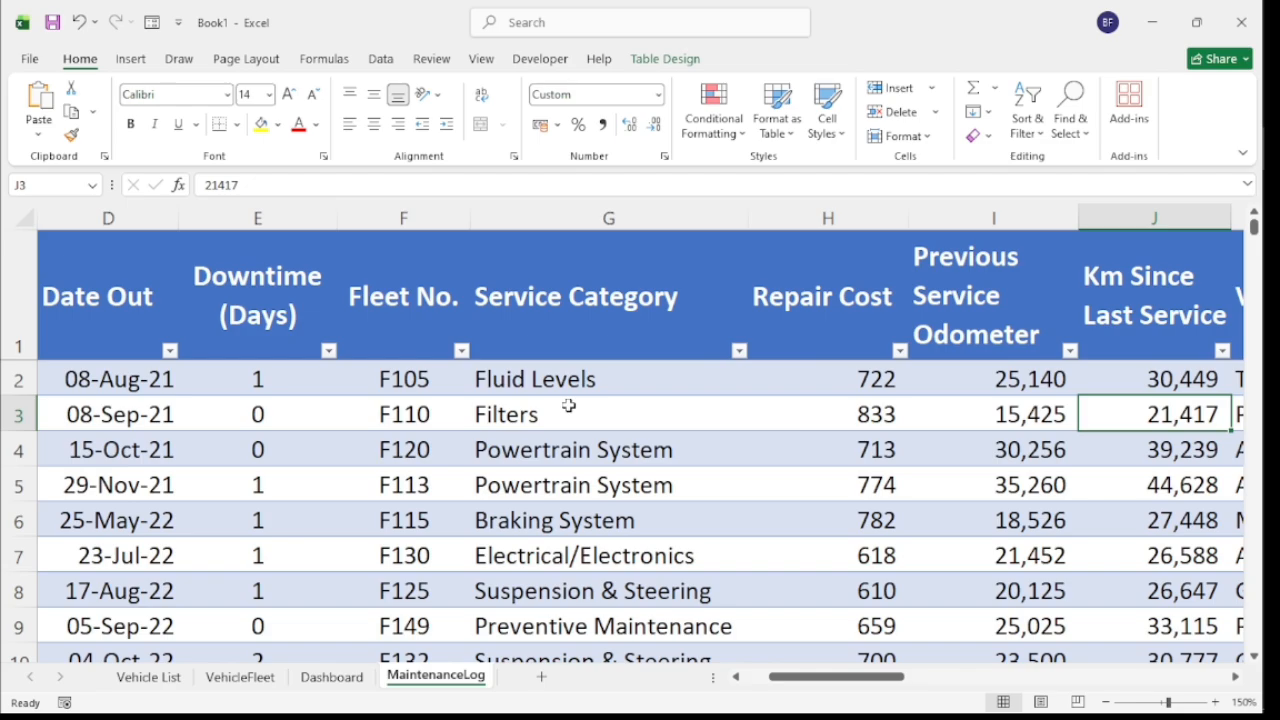
key("Right")
key("Right")
- Compare the Previous Service Odometer and Km Since Last Service entries in the first log records
key("Left")
key("Left")
key("Left")
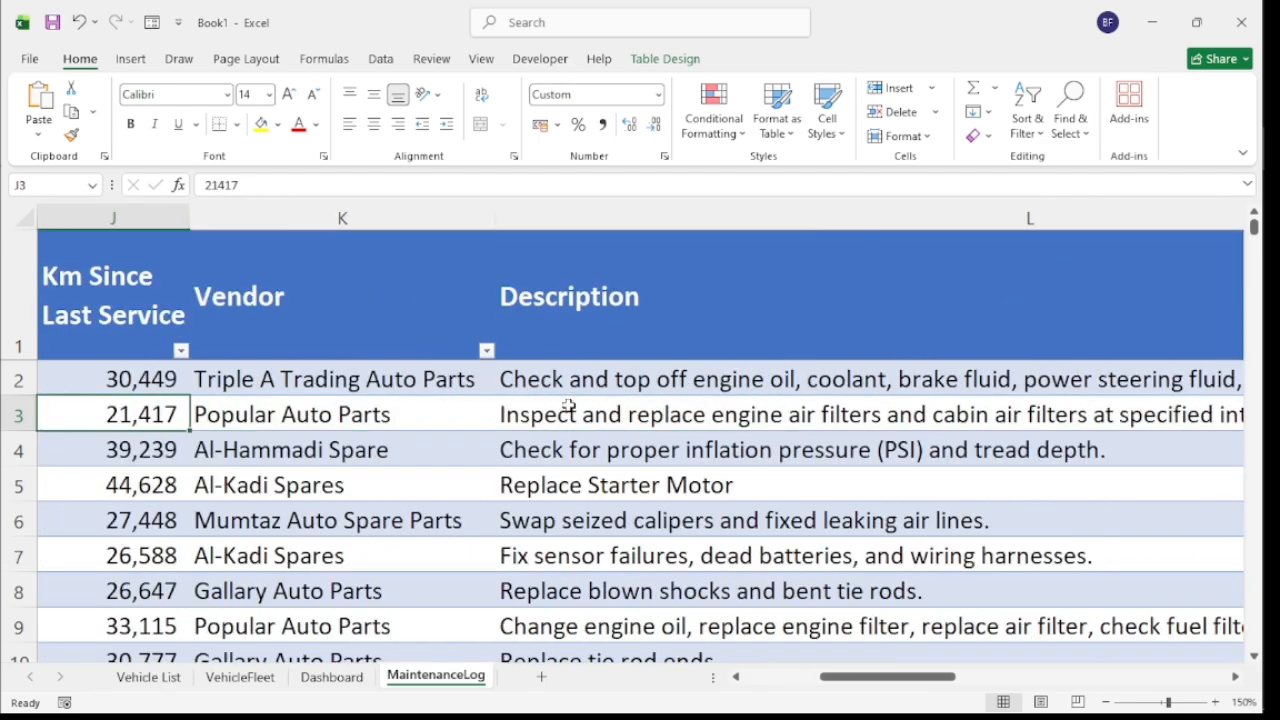
key("Left")
key("Right")
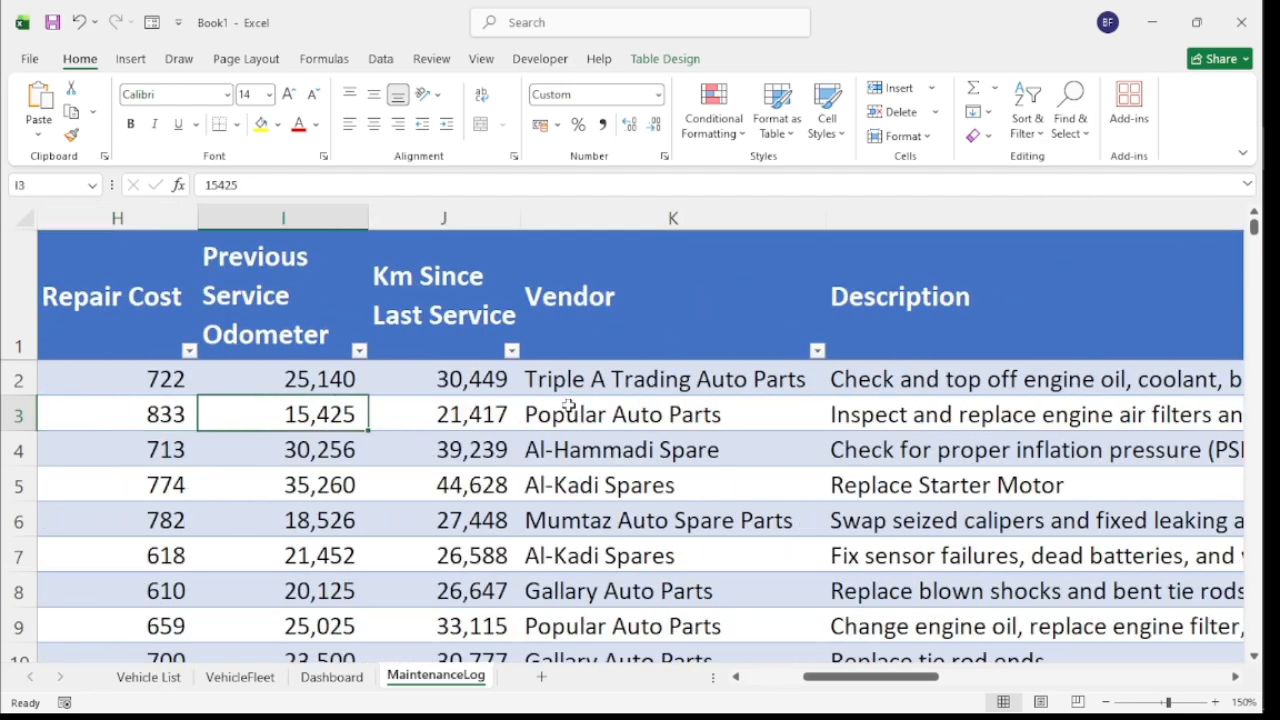
key("Right")
key("Right")
key("Up")
key("Left")
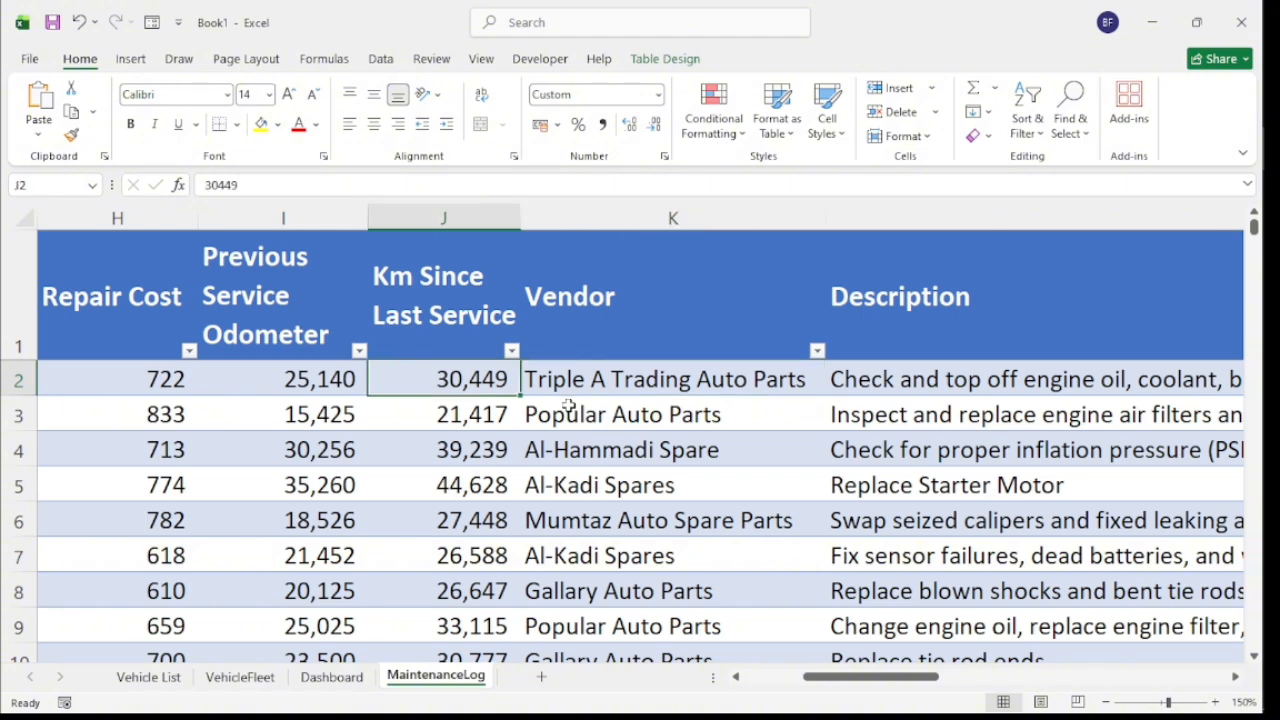
left_click(308, 380)
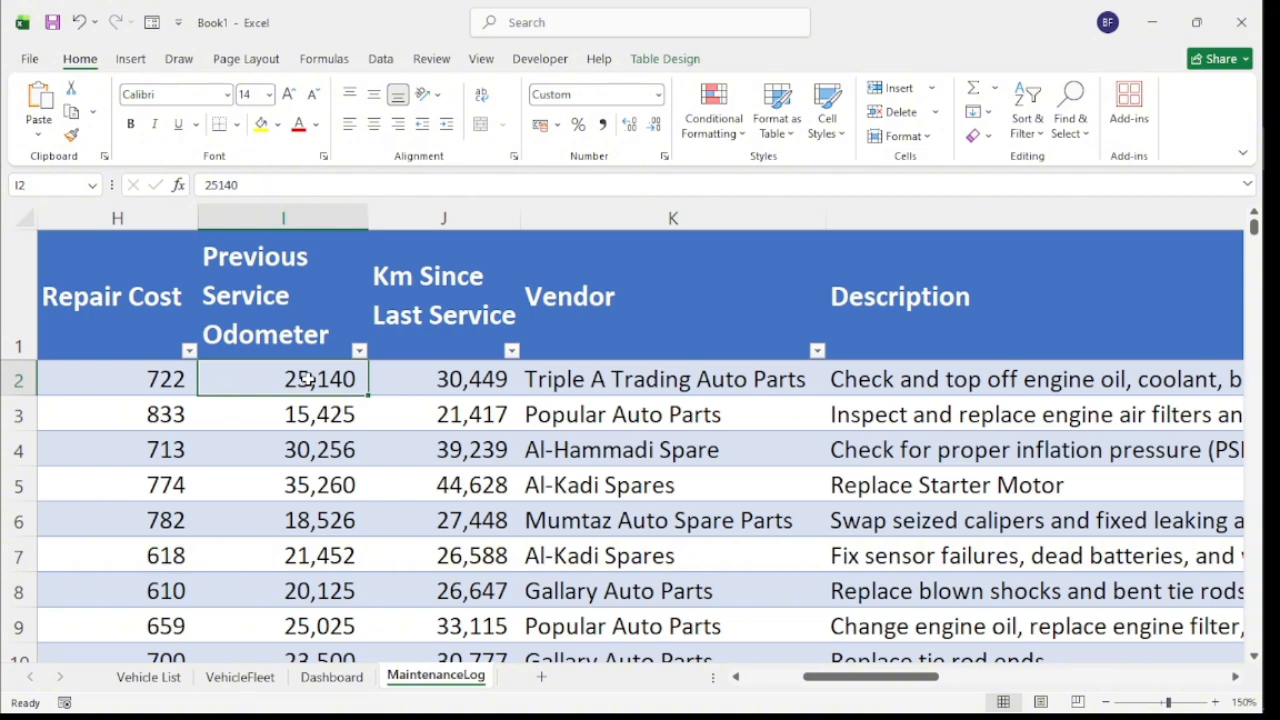
key("Right")
key("Left")
key("Right")
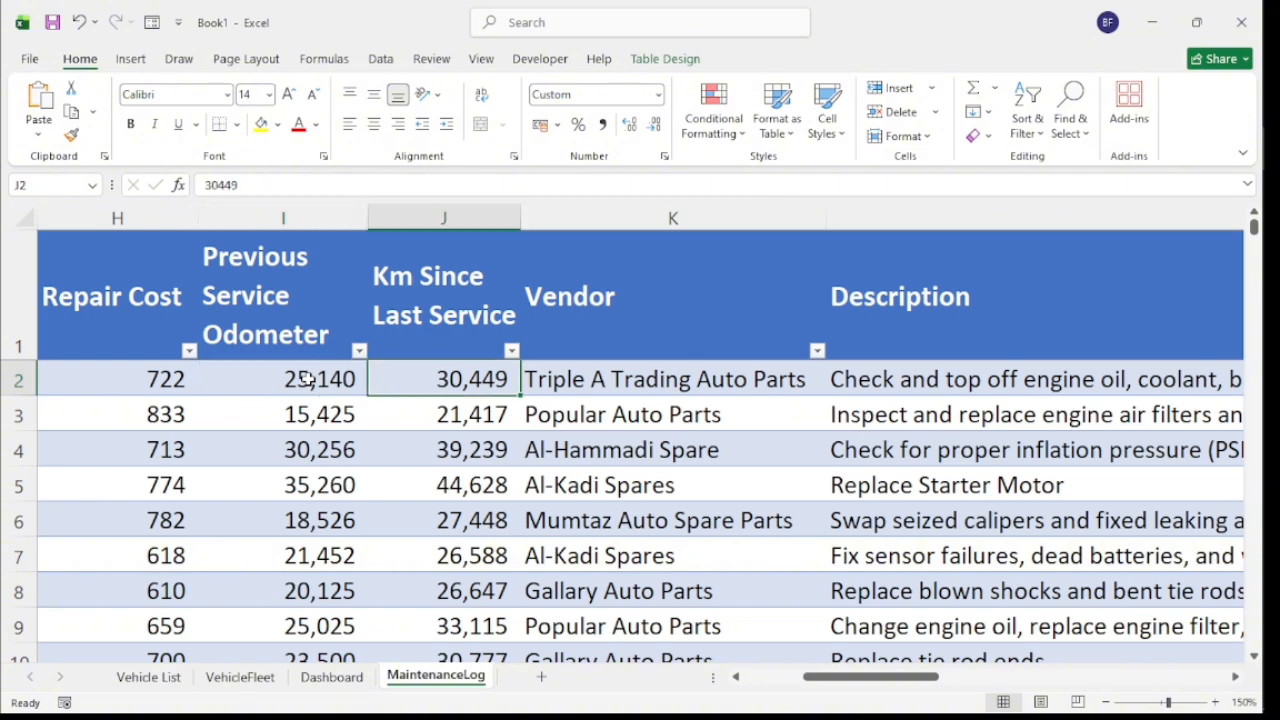
- Insert two blank table columns between Km Since Last Service and Vendor
left_click(536, 211)
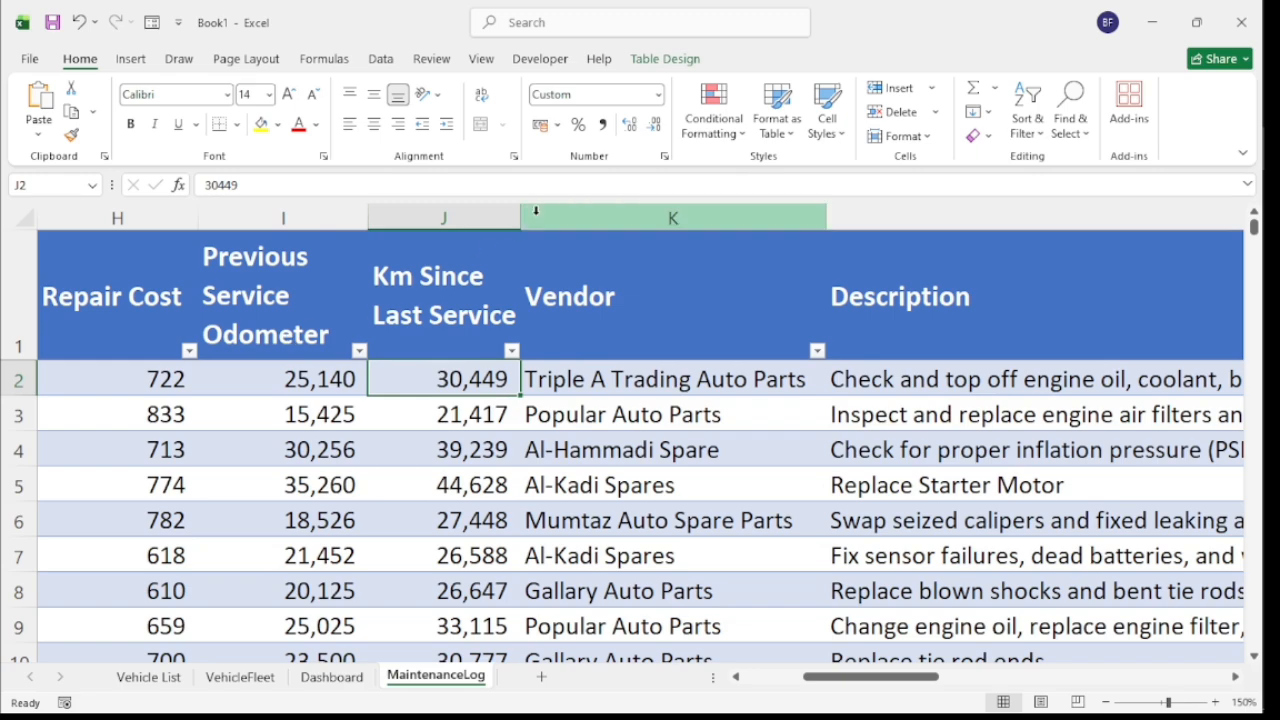
right_click(578, 214)
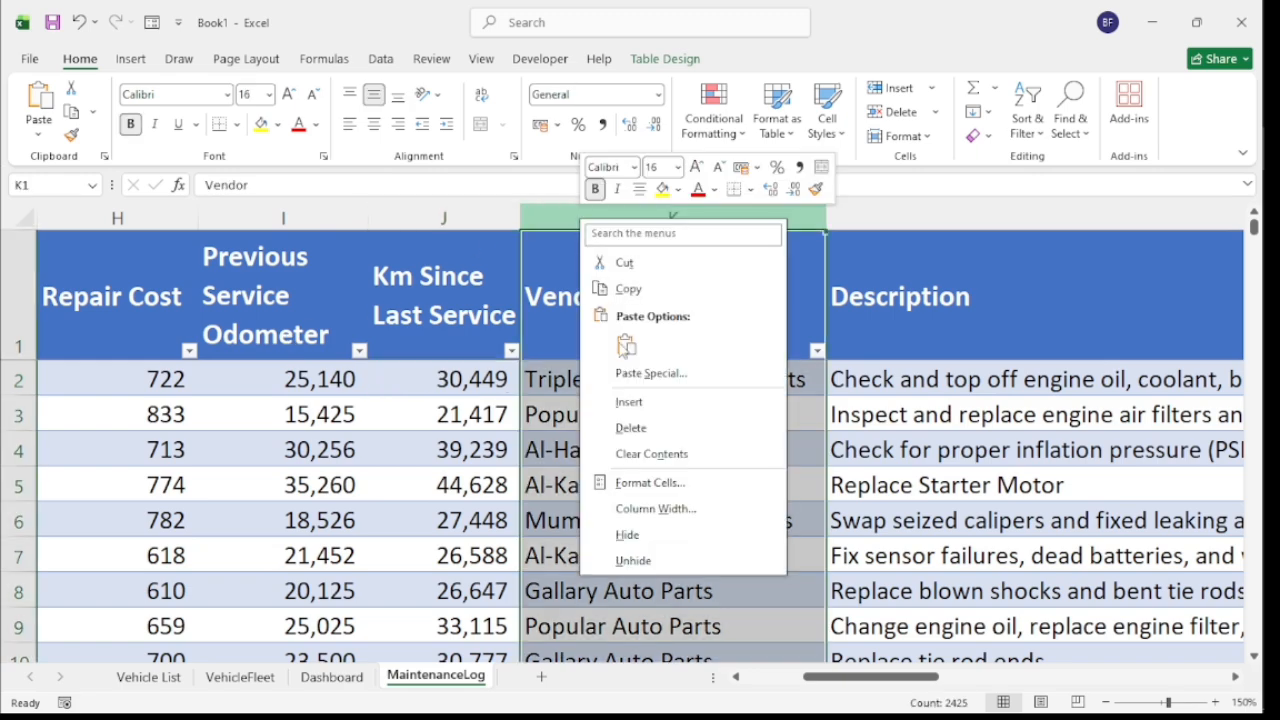
left_click(629, 401)
right_click(609, 216)
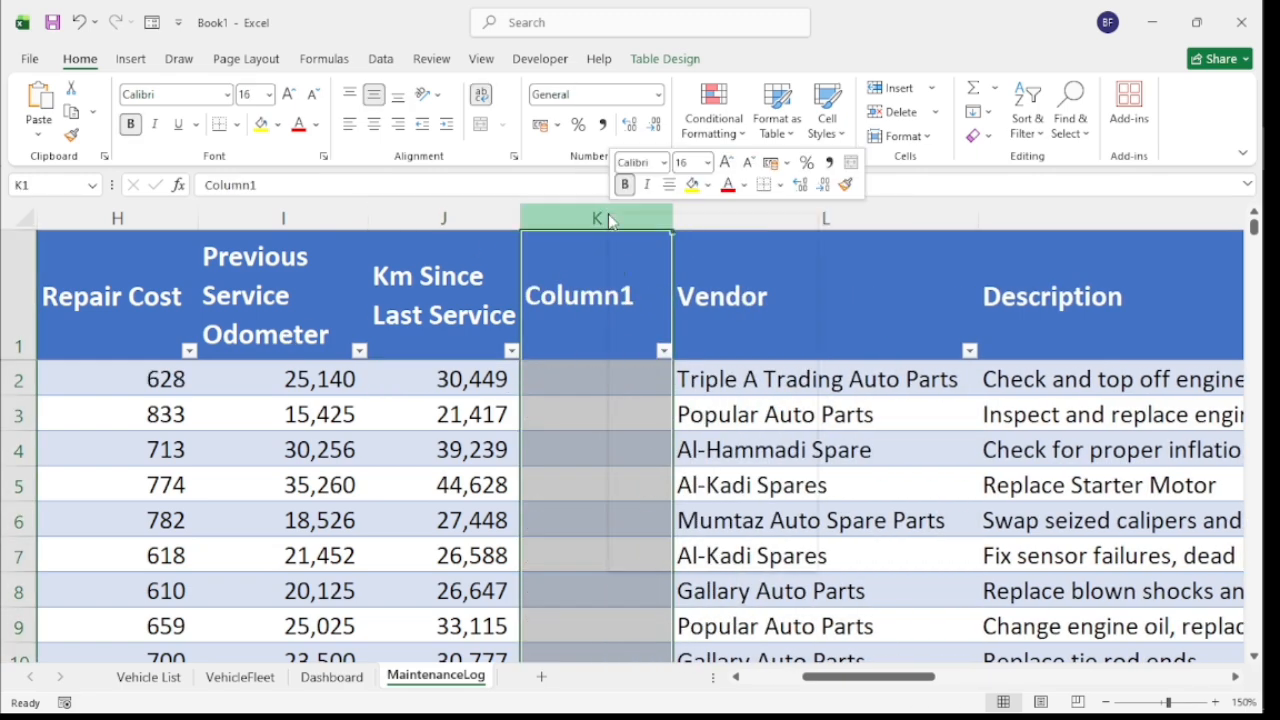
left_click(661, 397)
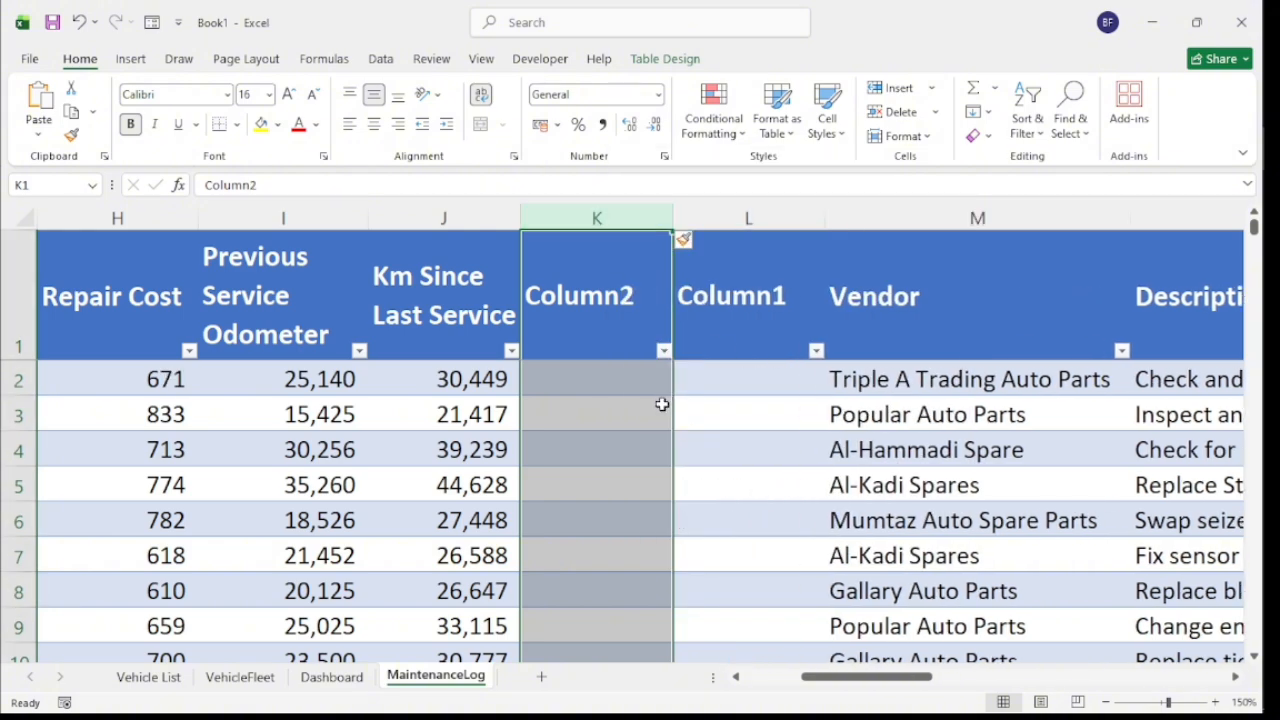
- Name the first of the two new columns Odometer Gap in header cell K1
left_click(603, 394)
left_click(582, 339)
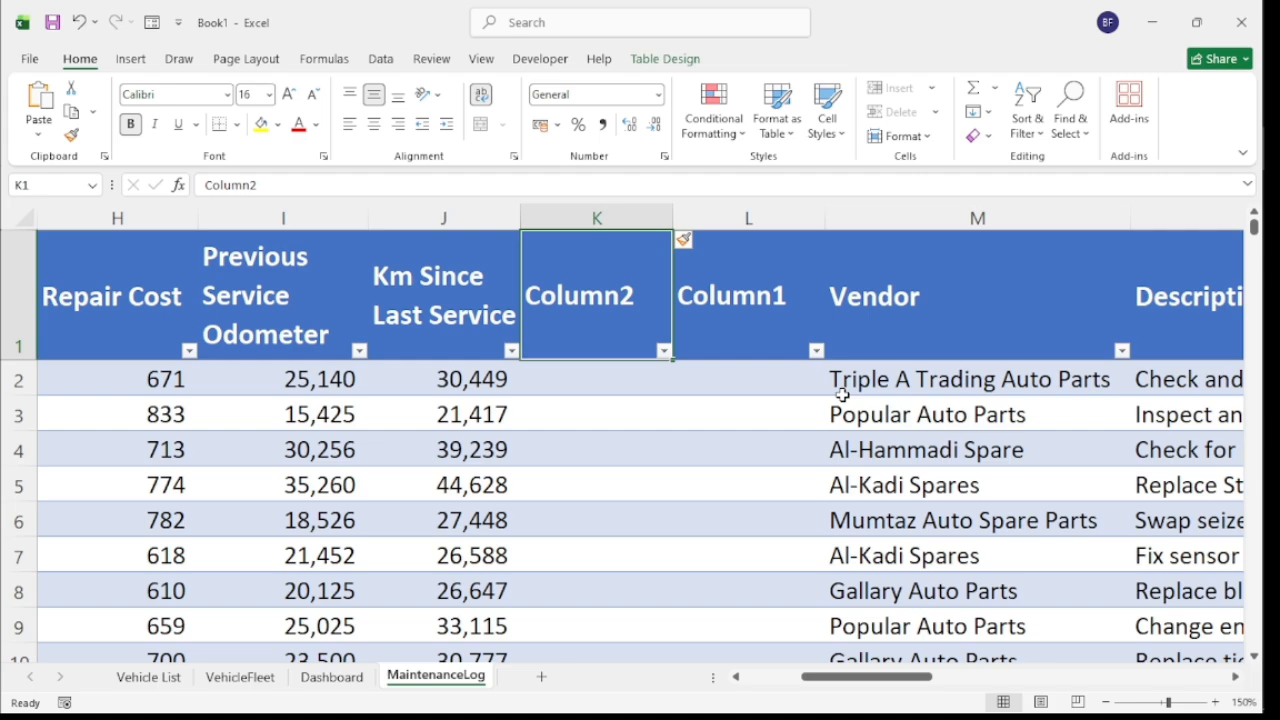
type("O")
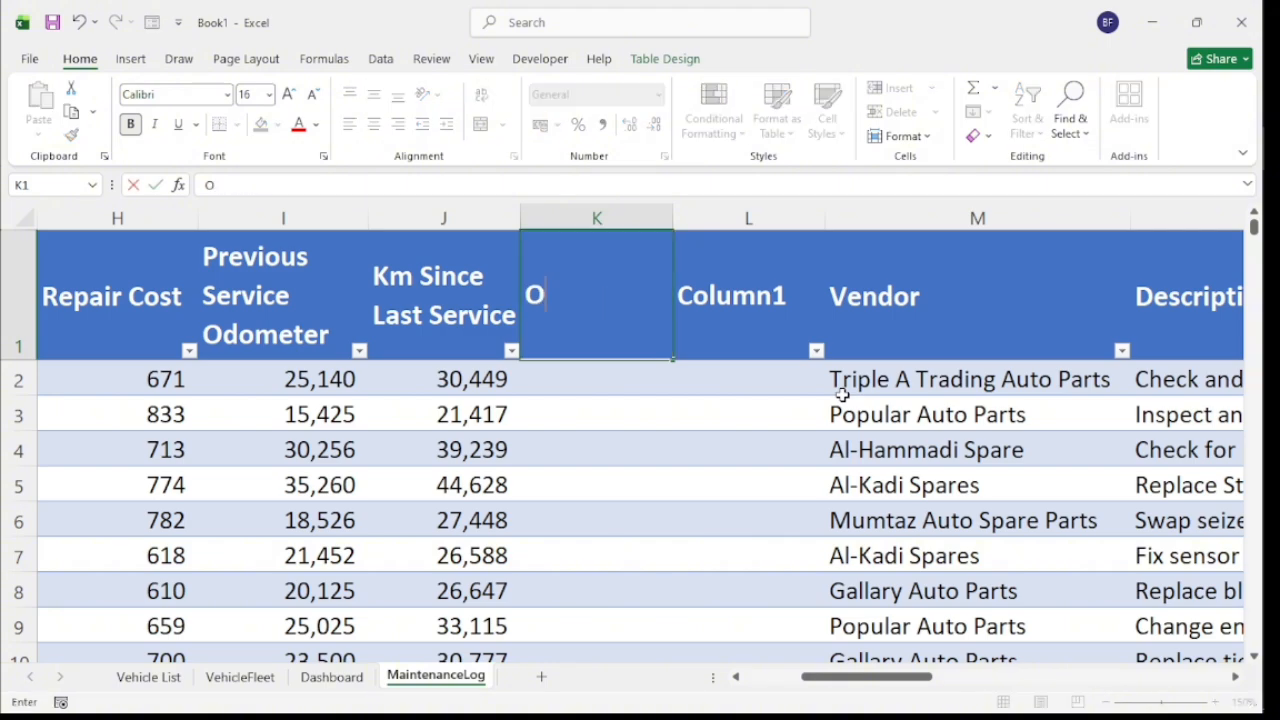
type("dome")
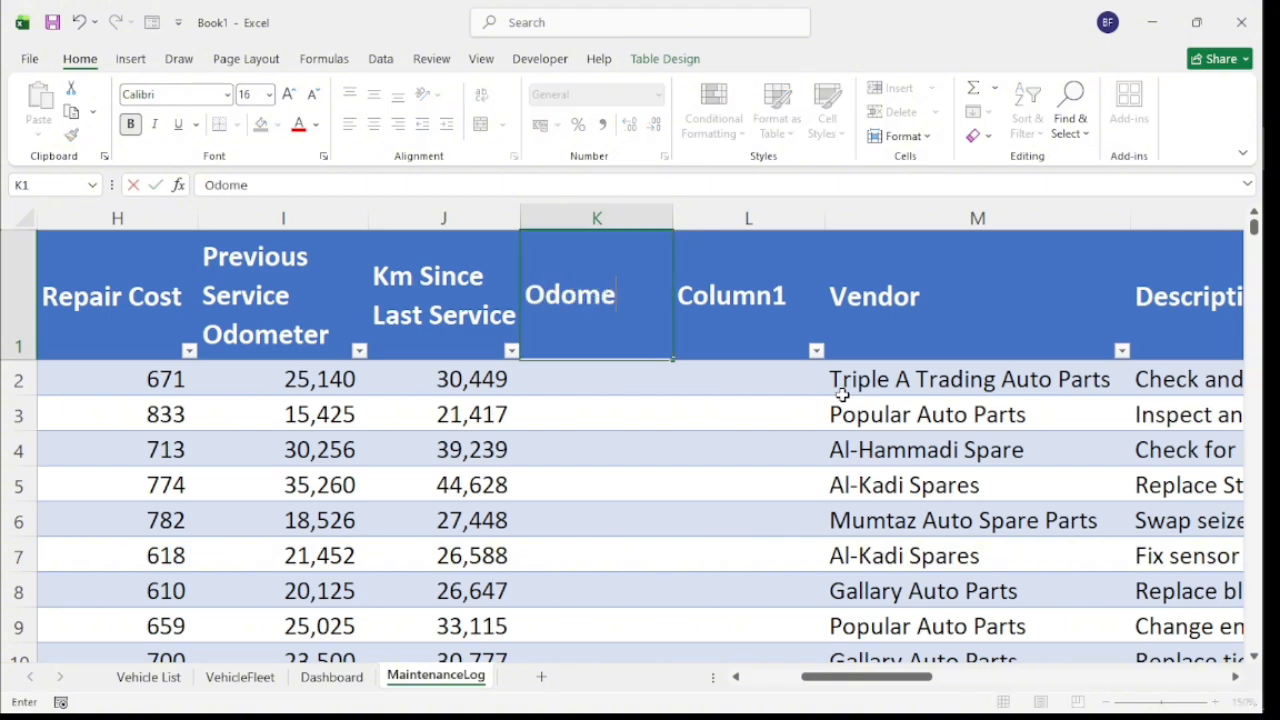
type("ter Ga")
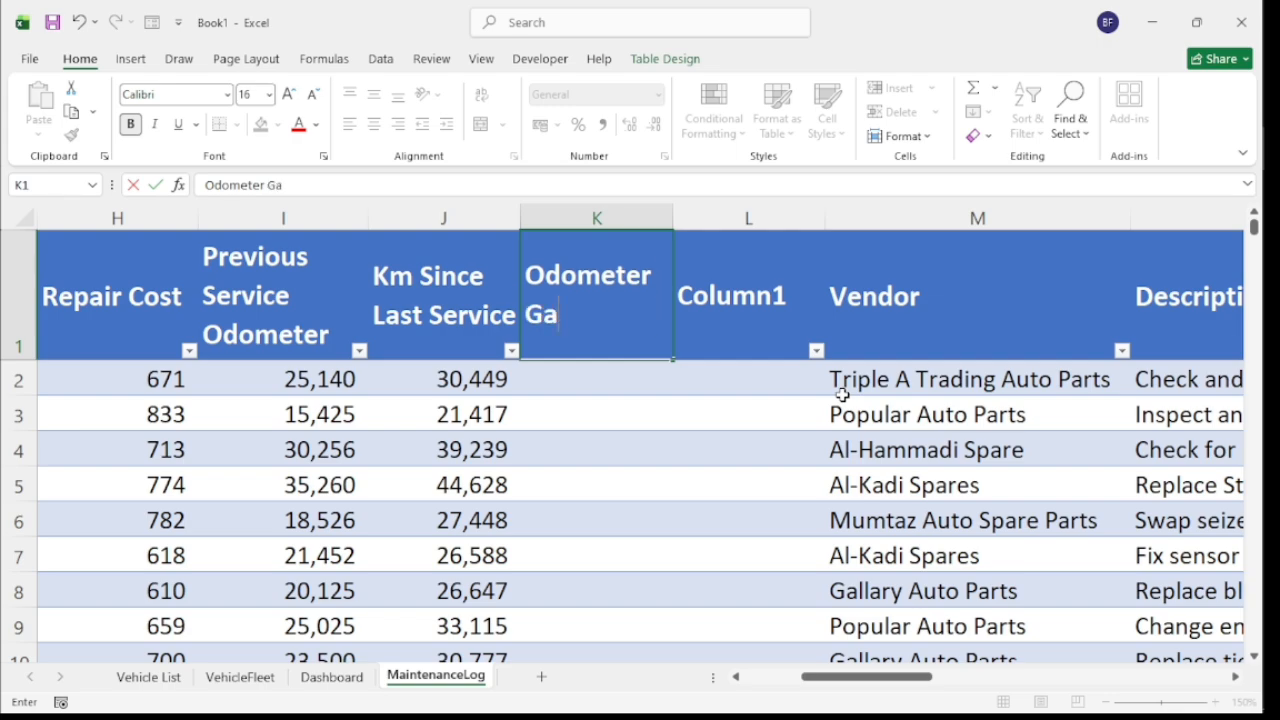
type("p")
key("Return")
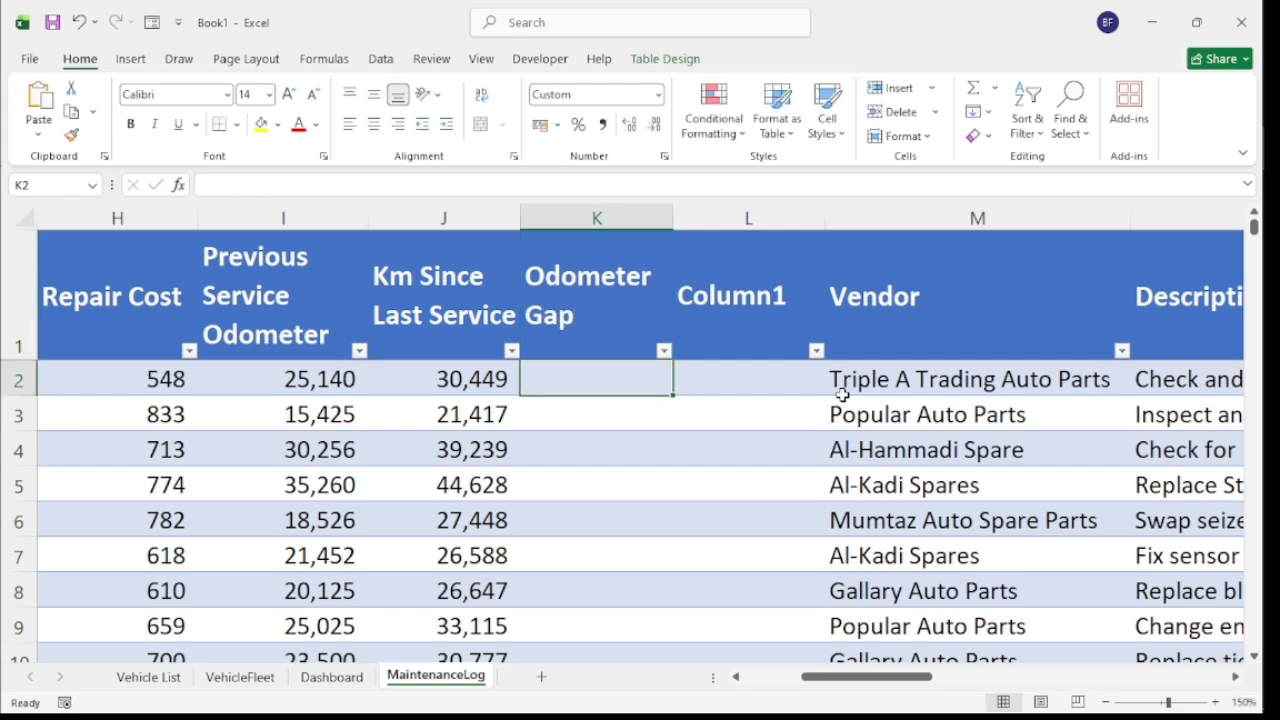
key("Up")
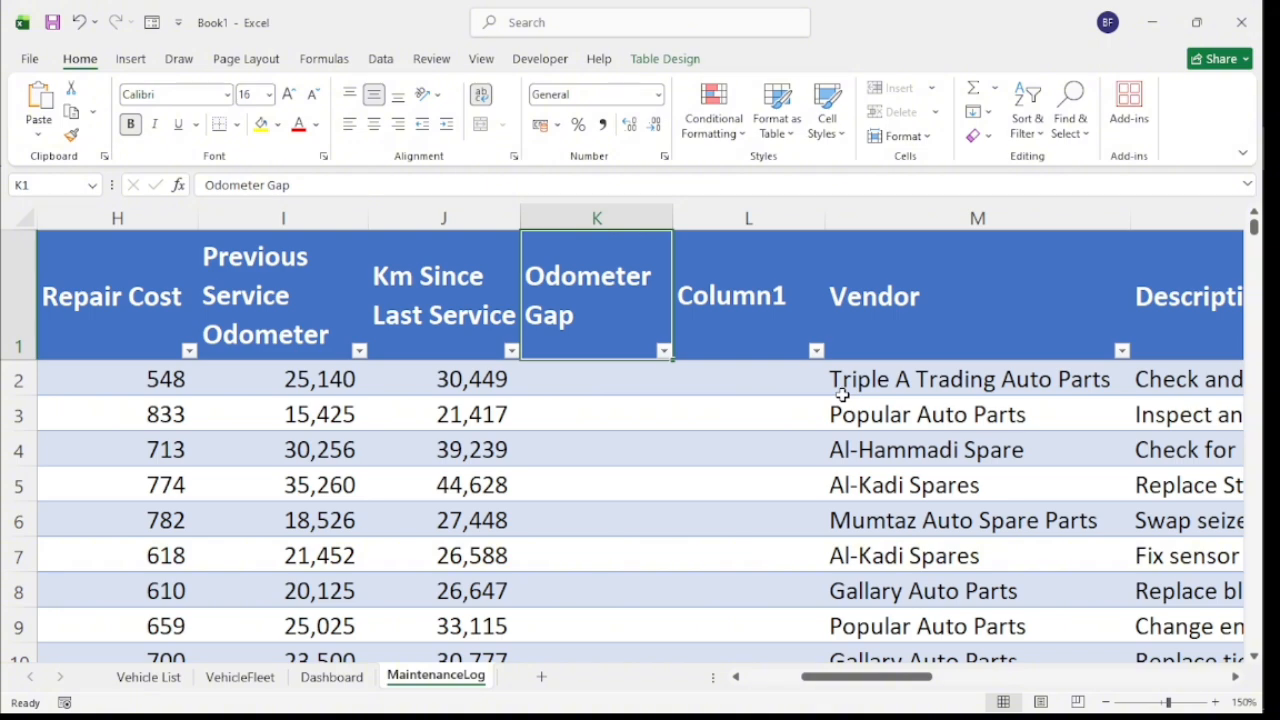
- Fill the Odometer Gap column with a formula in K2 subtracting Previous Service Odometer from Km Since Last Service
key("Down")
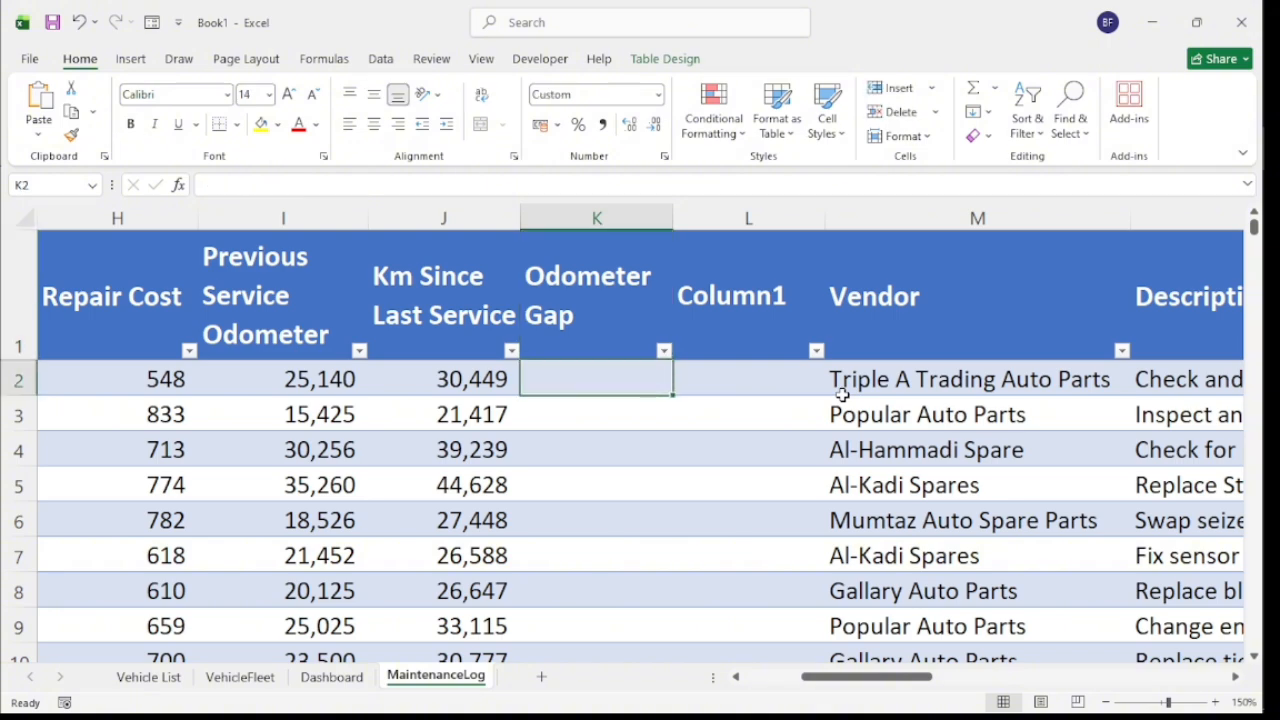
key("Left")
key("Right")
type("=")
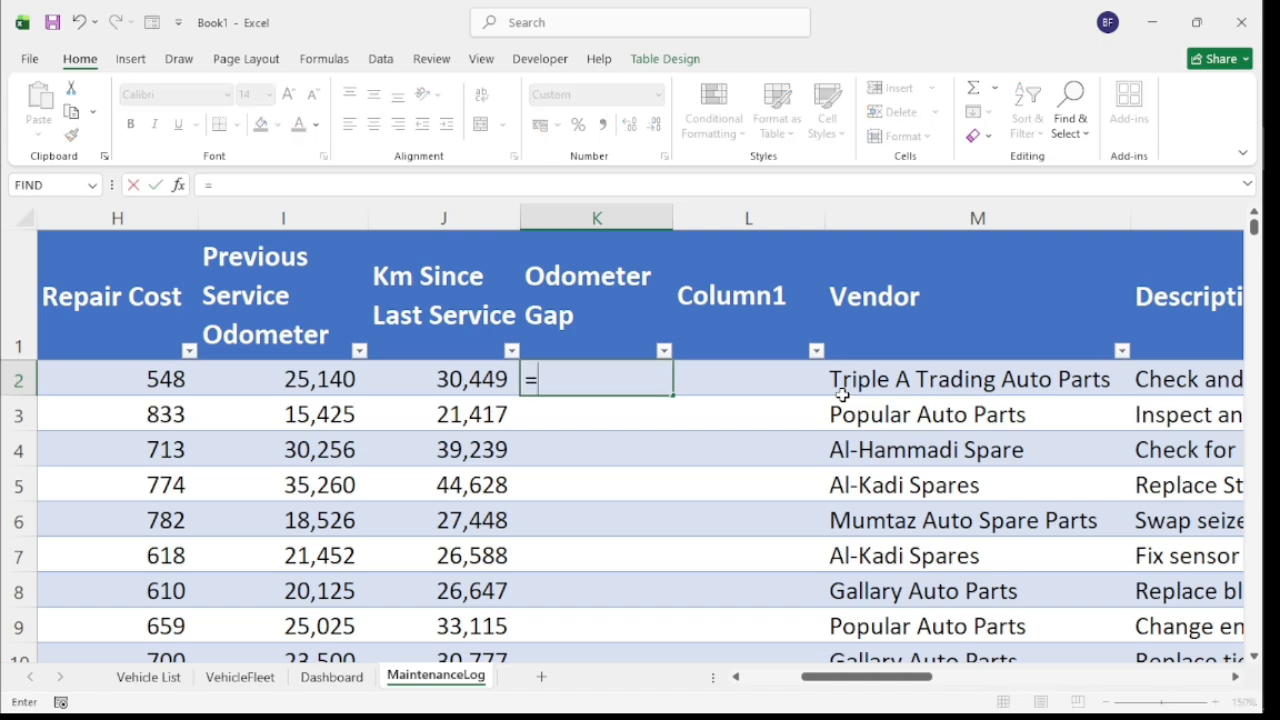
key("Left")
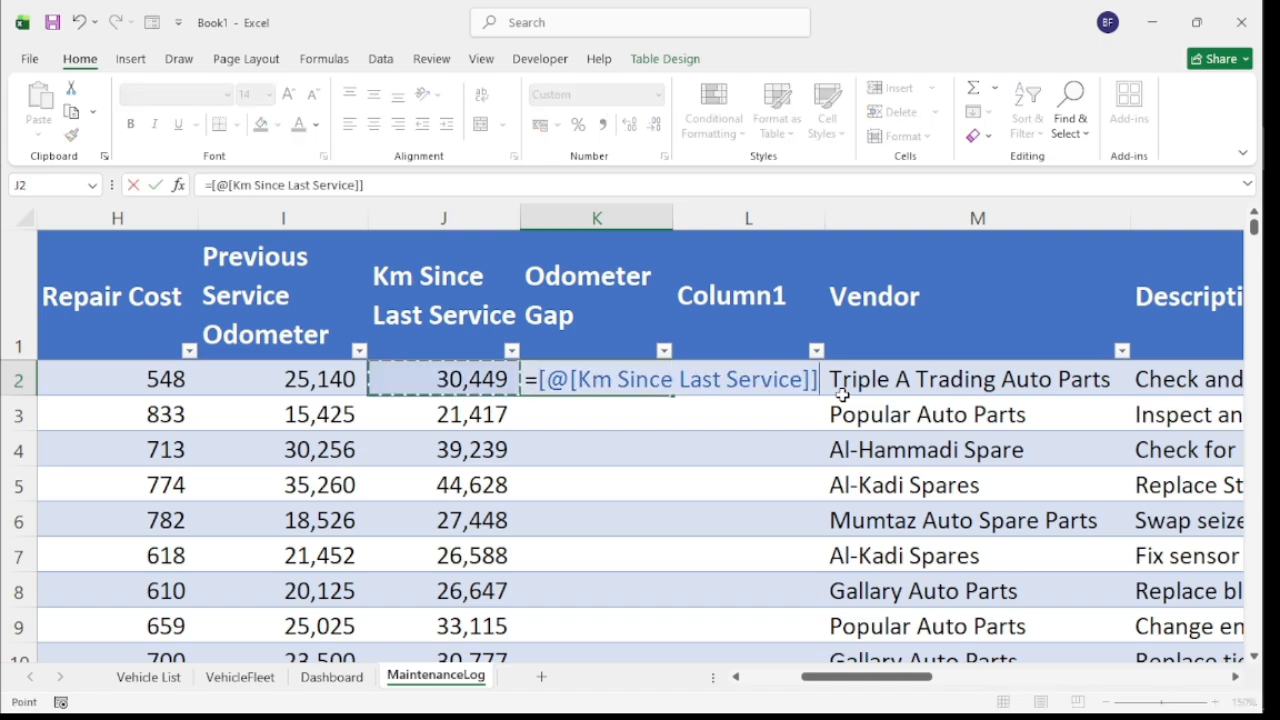
type("-")
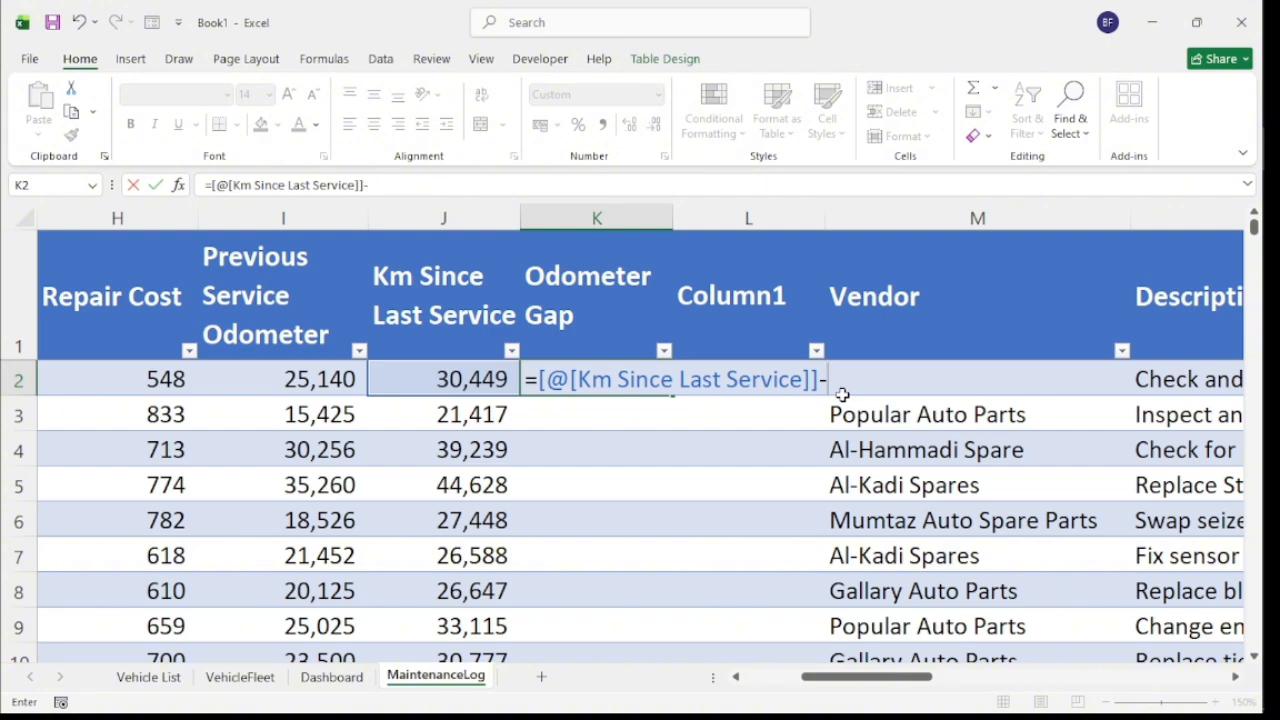
key("Left")
key("Left")
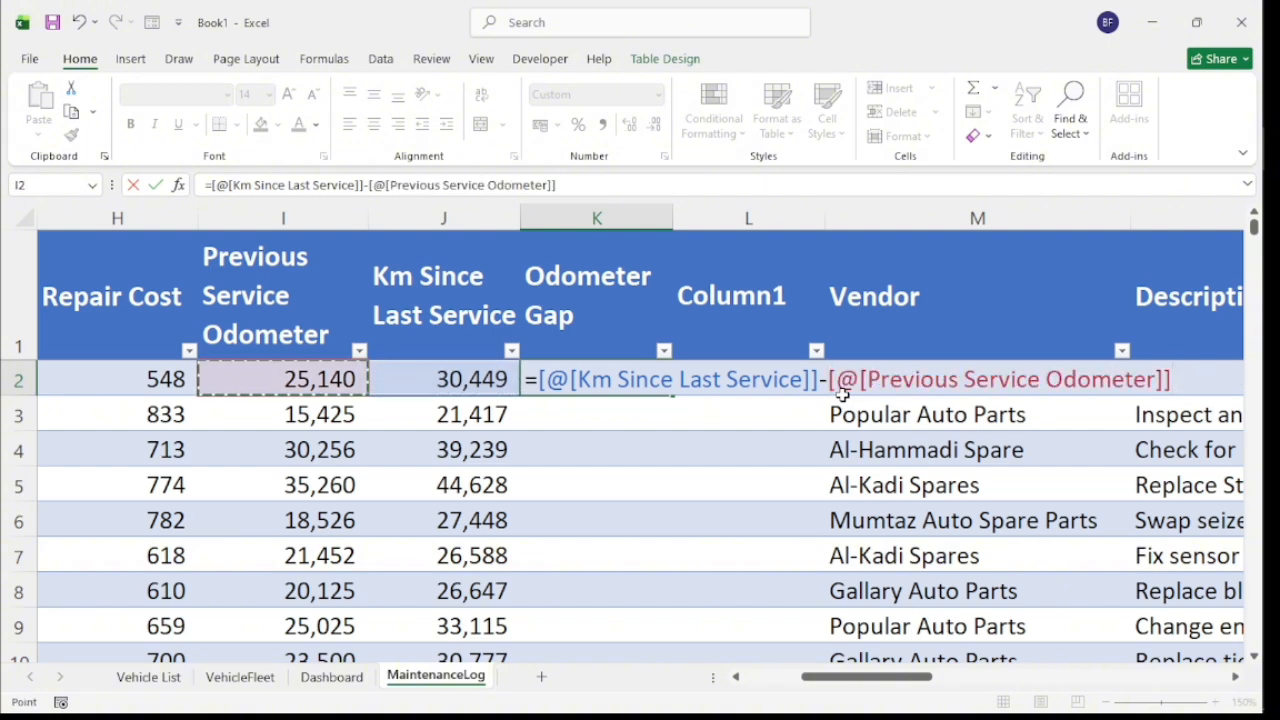
key("Return")
key("Up")
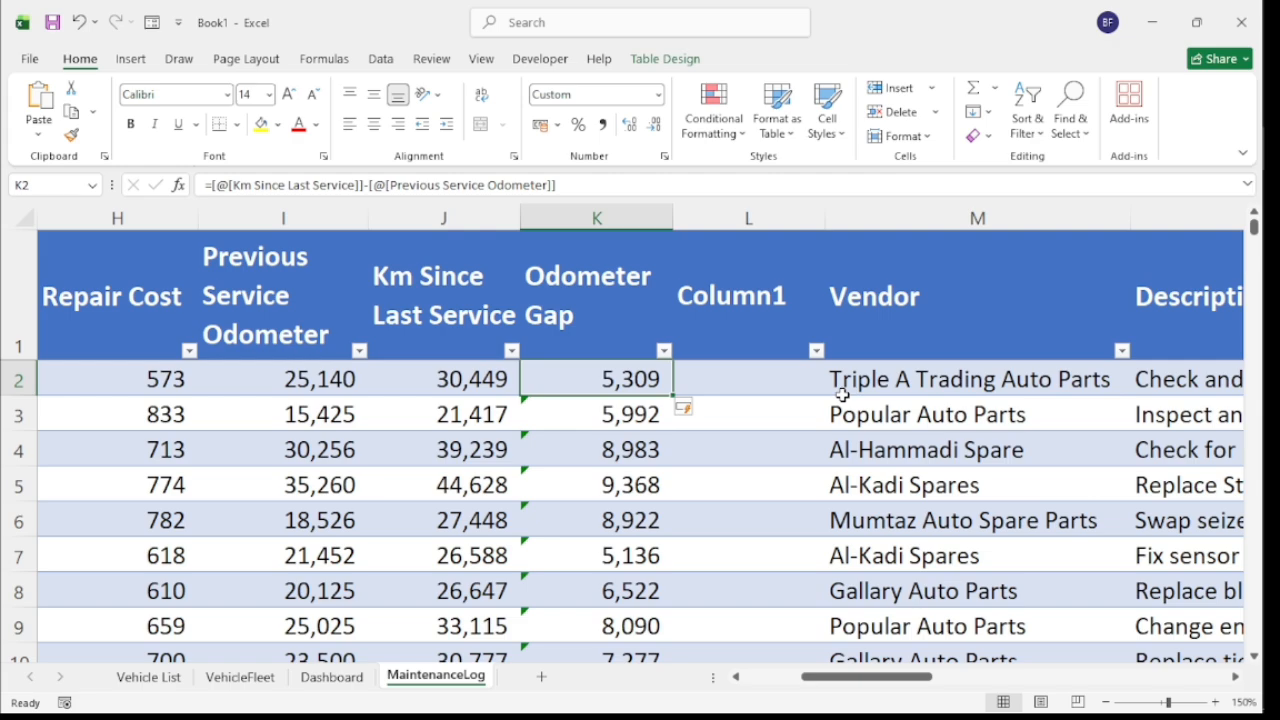
- Ignore the data validation errors flagged in the Odometer Gap column from K3 down to the last row
key("Down")
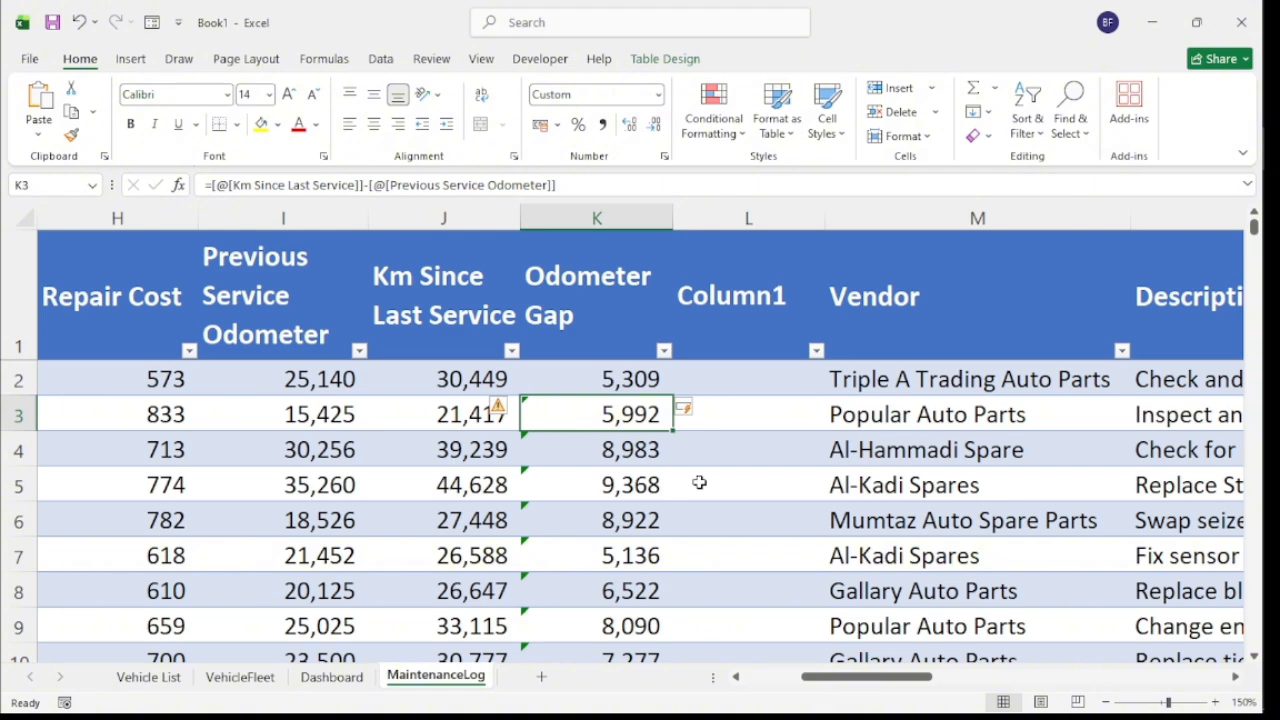
key("ctrl+shift+Down")
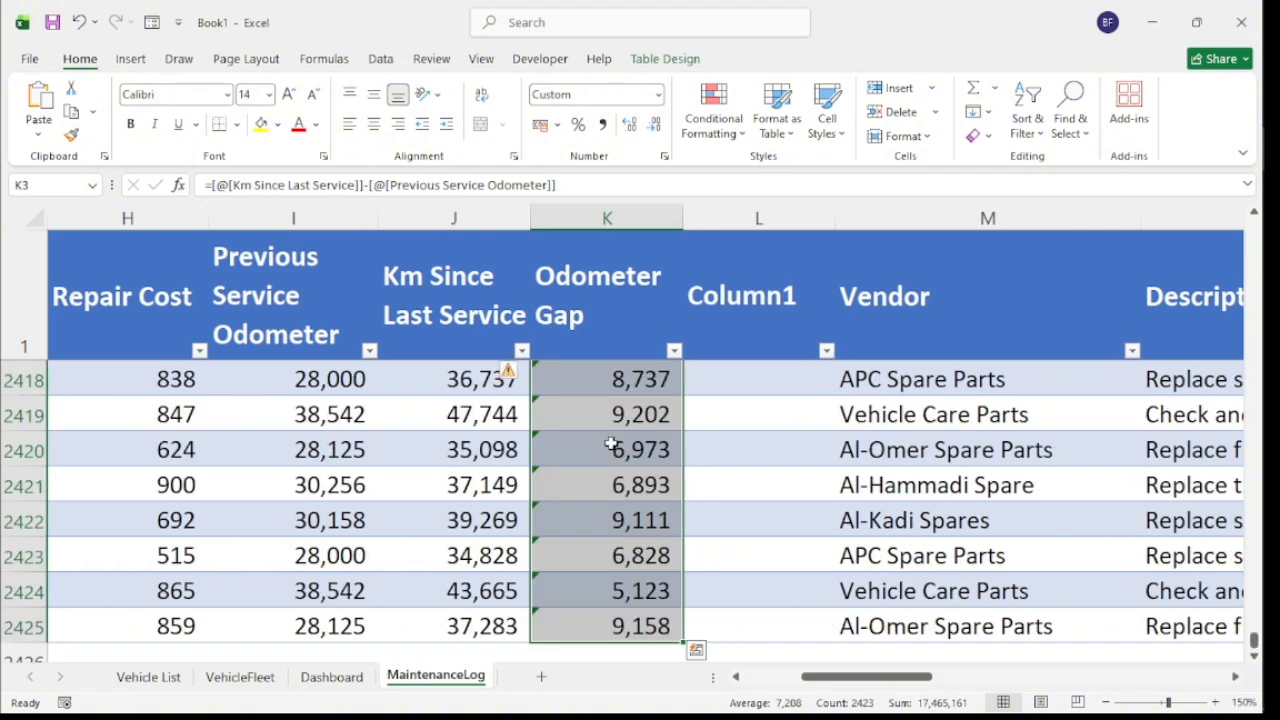
left_click(522, 374)
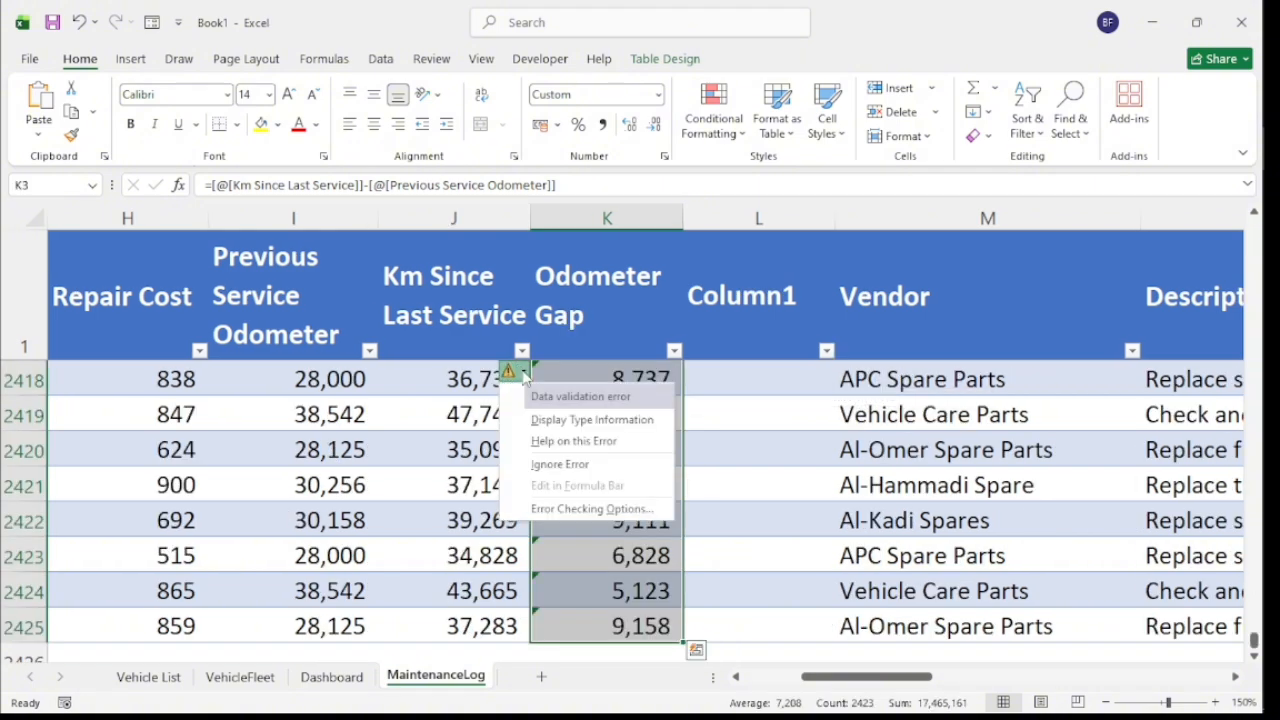
left_click(574, 472)
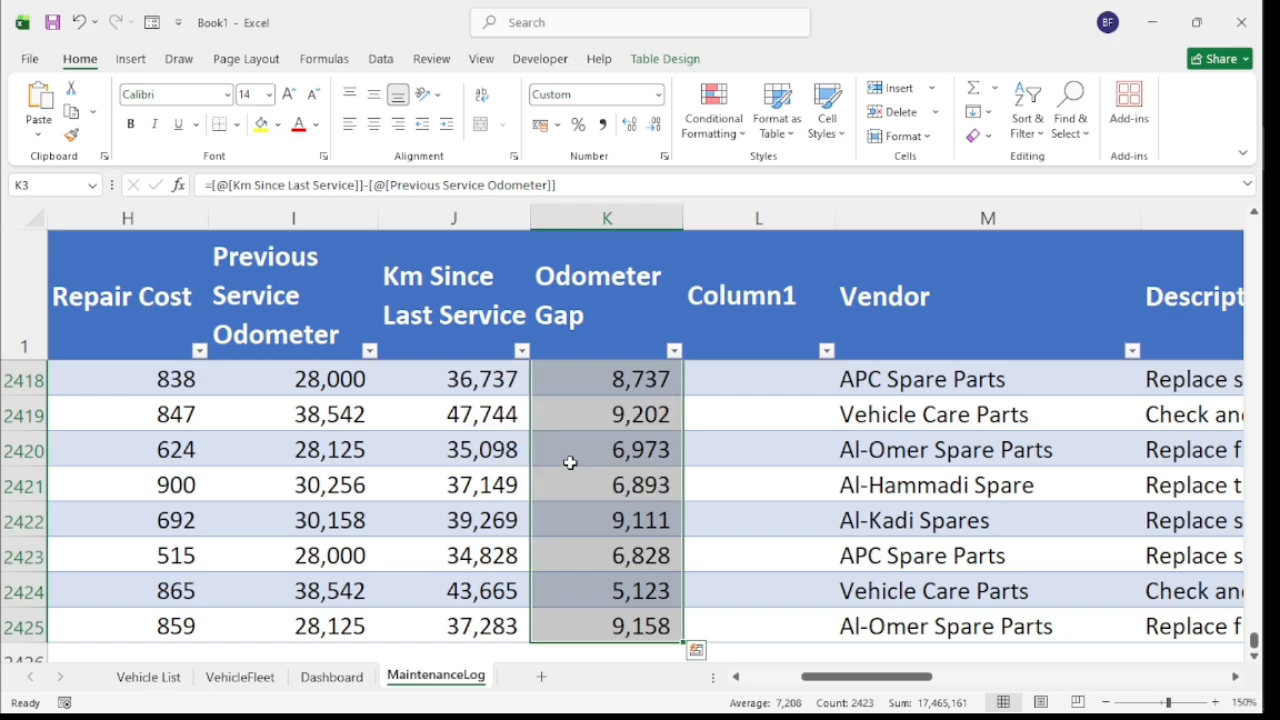
- Review the Odometer Gap result in row 2 against its two source odometer cells
left_click(612, 342)
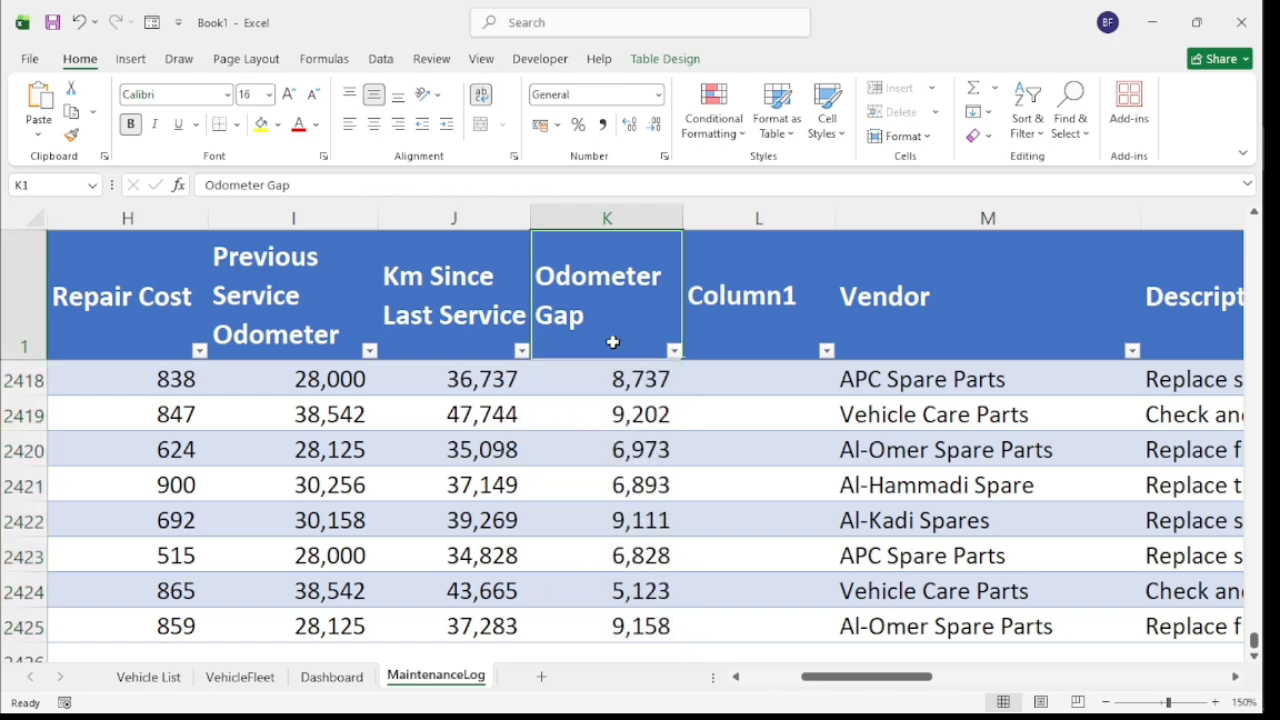
key("Down")
key("Right")
key("Left")
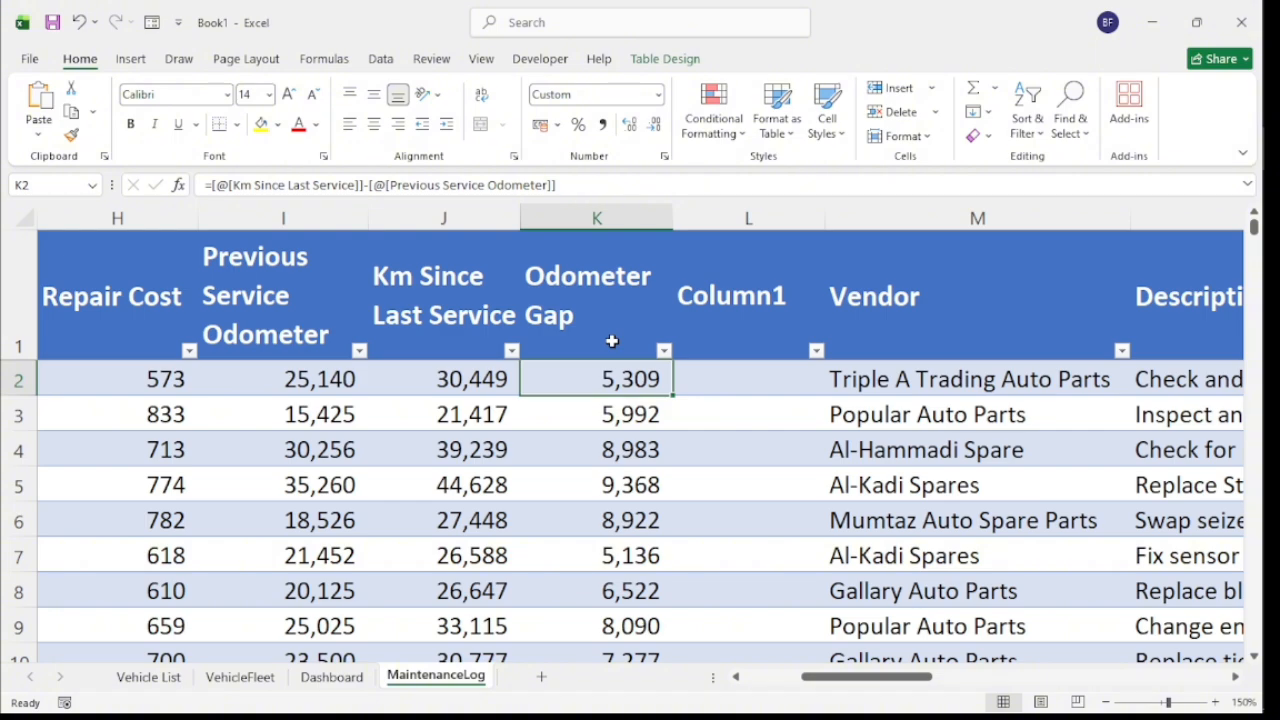
key("Left")
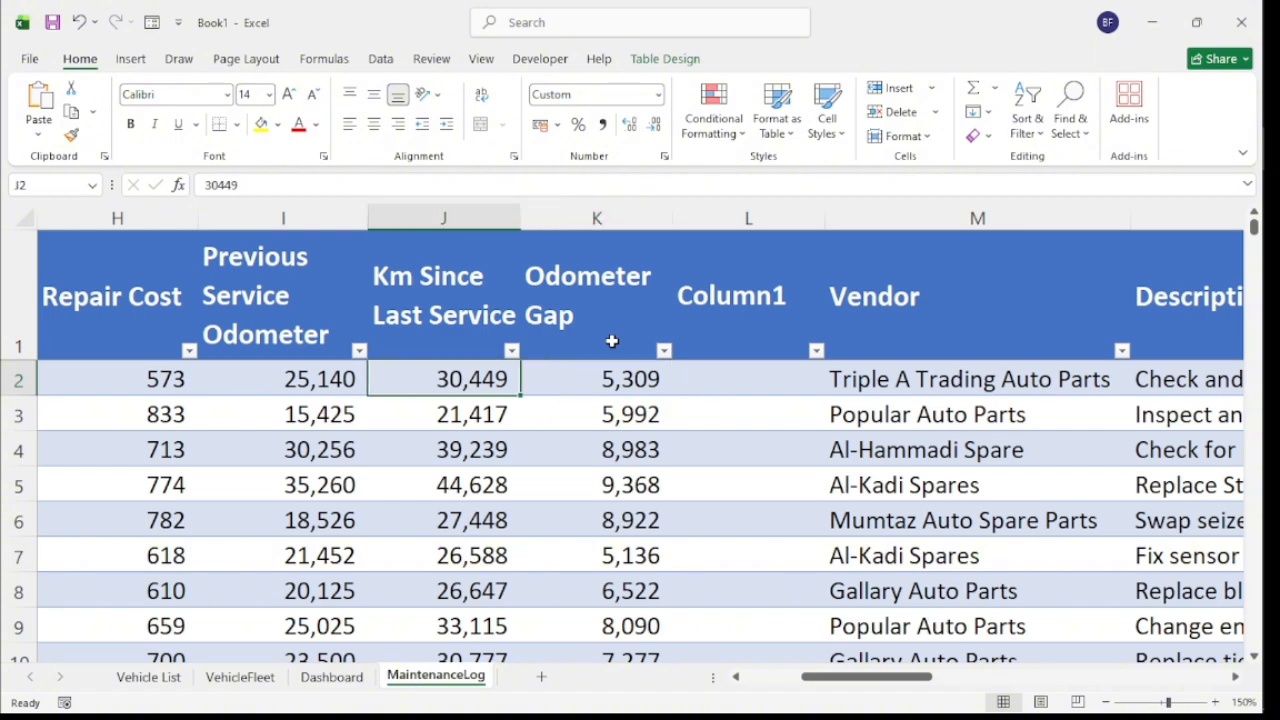
key("Left")
key("Right")
key("Right")
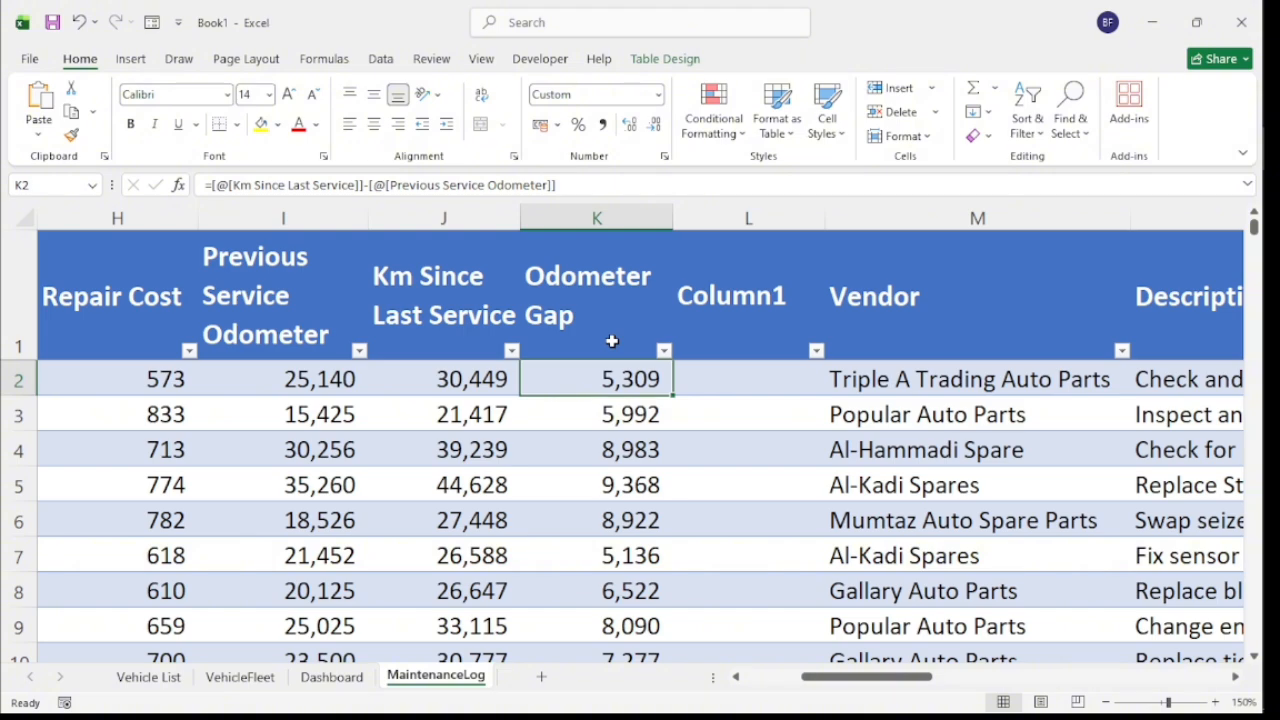
- Name the second new column Gap Analysis in header cell L1
key("Up")
key("Right")
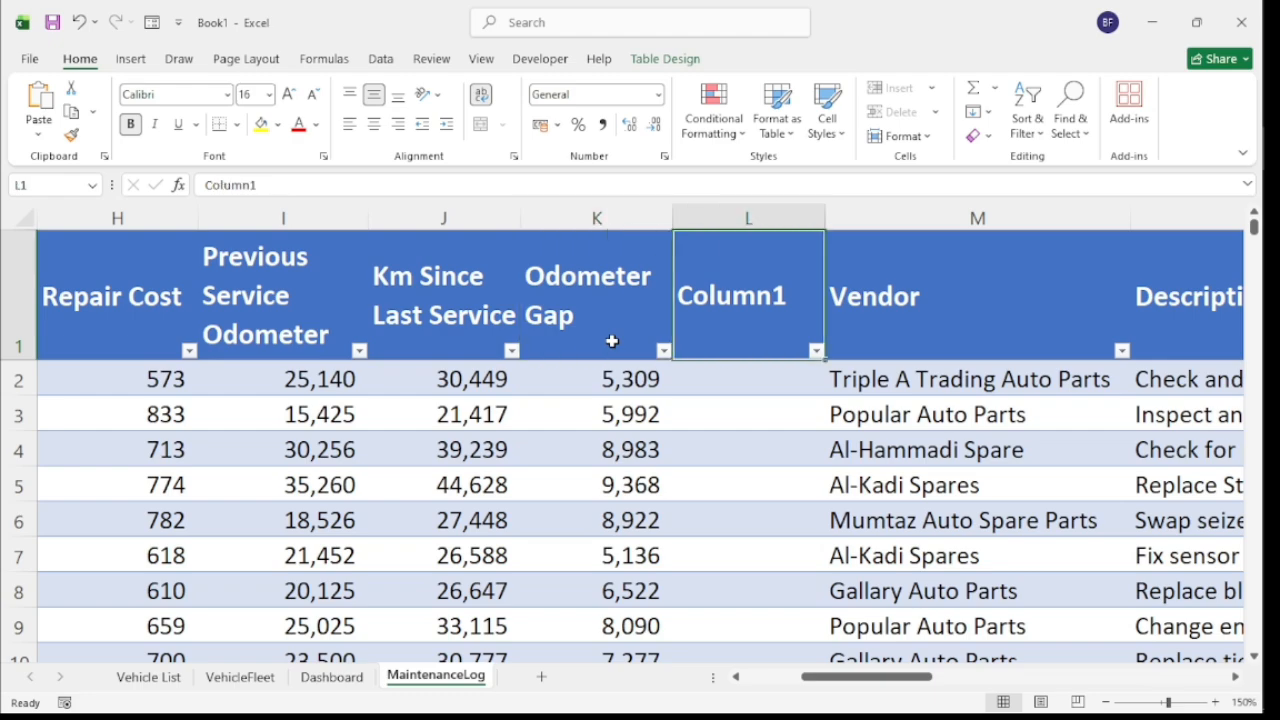
type("Ga")
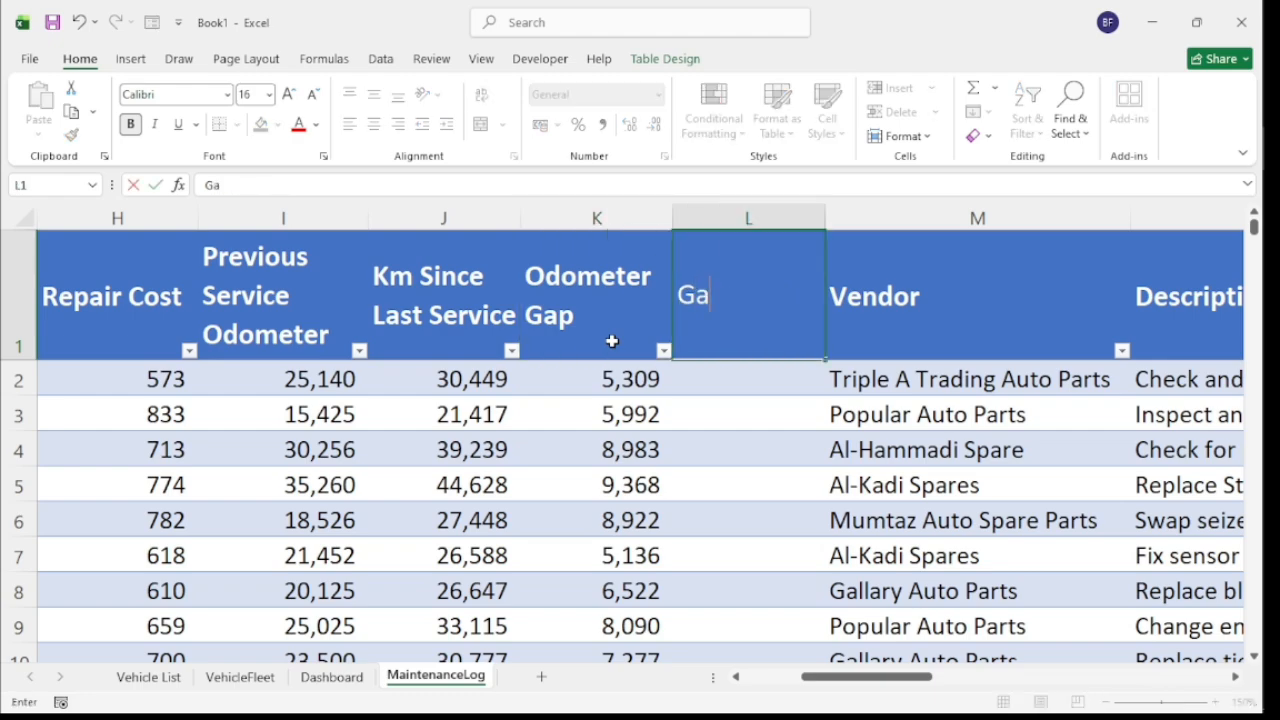
type("p Anal")
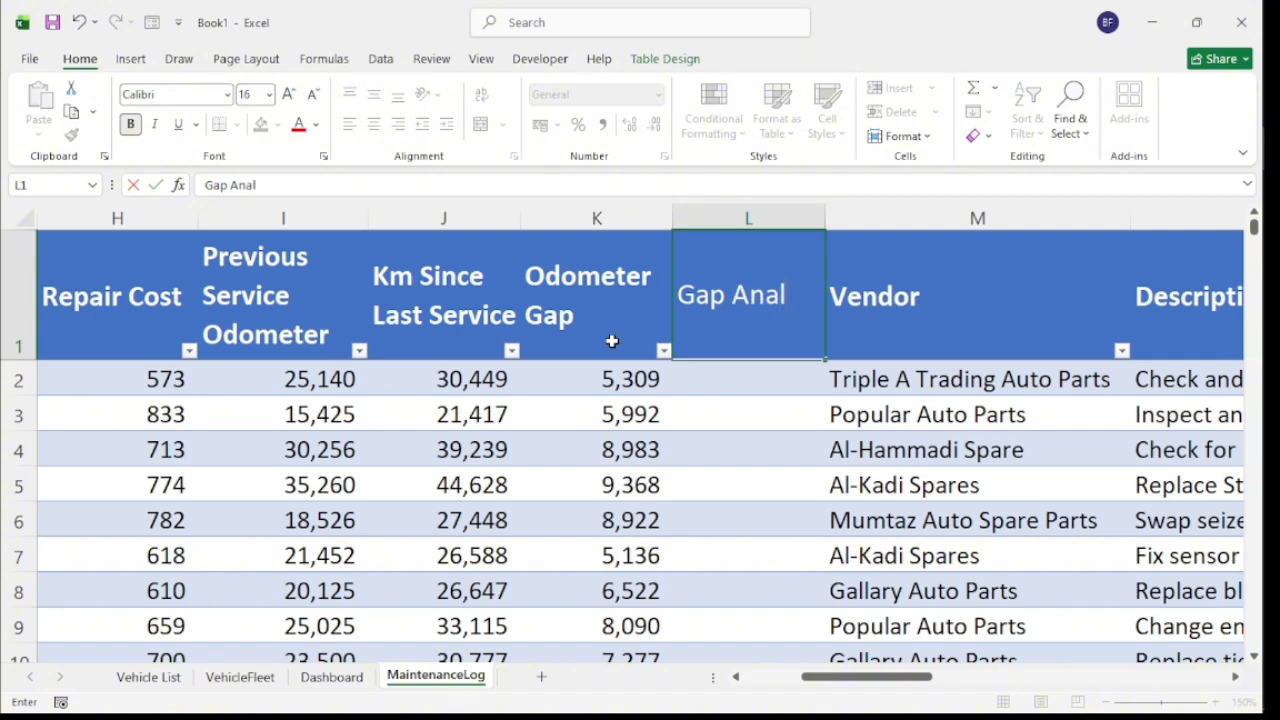
type("ysis")
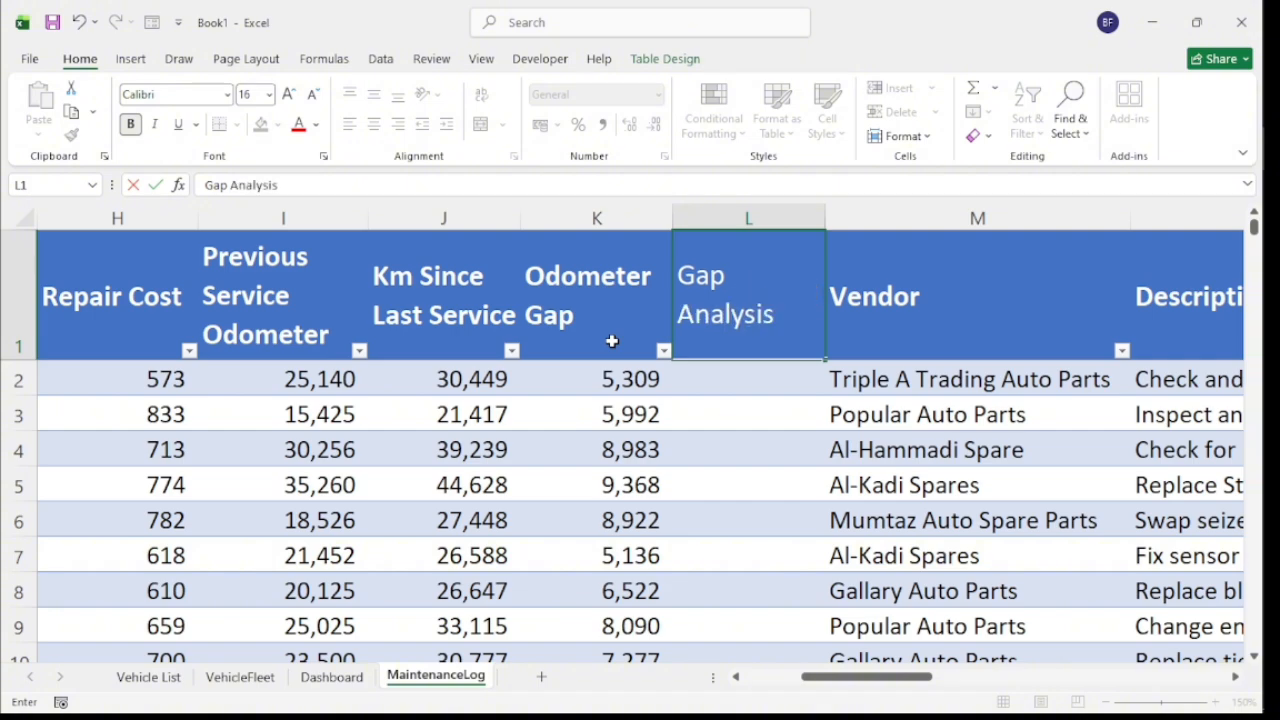
key("ctrl+Return")
- Fill the Gap Analysis column from L2 with =IF((J2-I2)>9000, "Review Intervals", "Normal") and autofit the column width
key("Down")
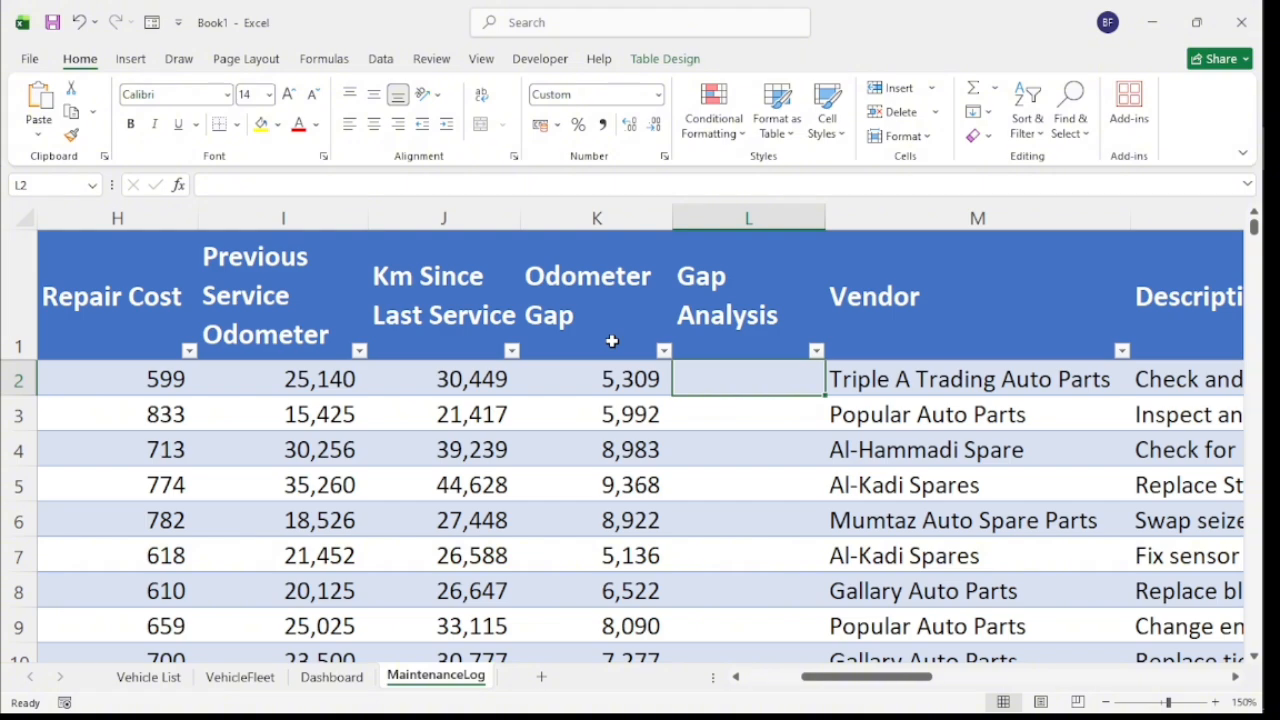
type("=")
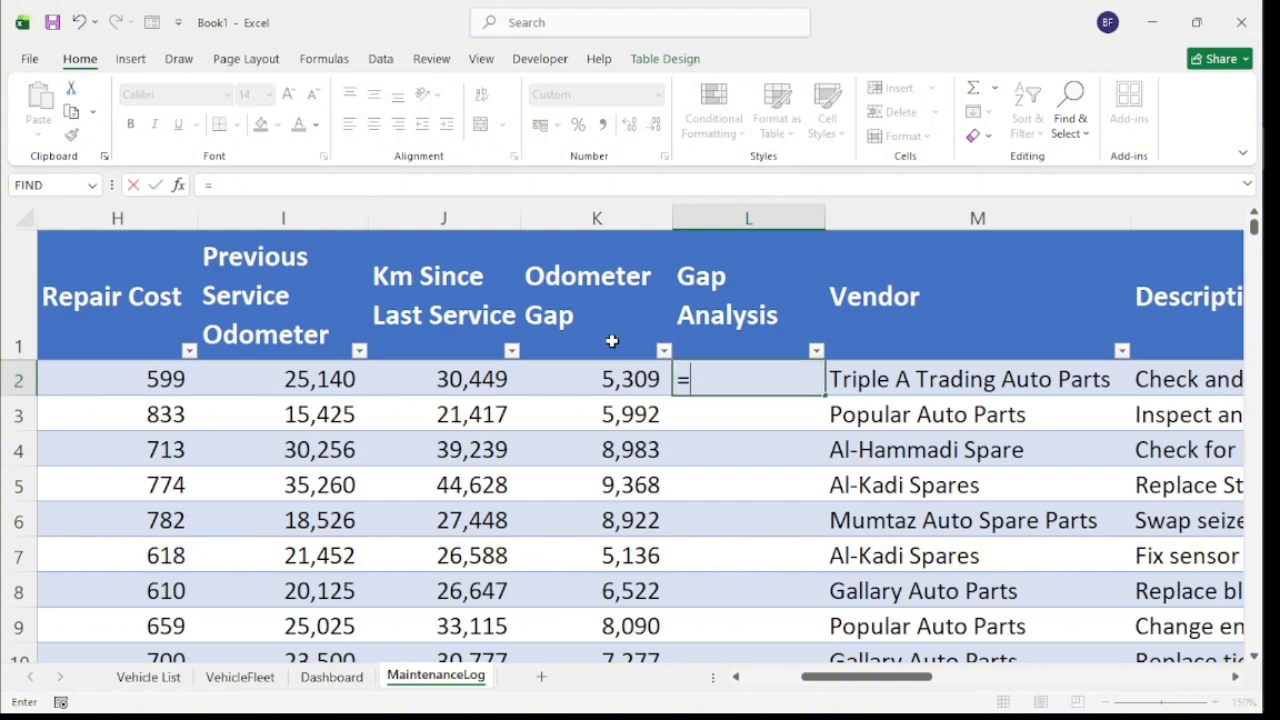
type("if")
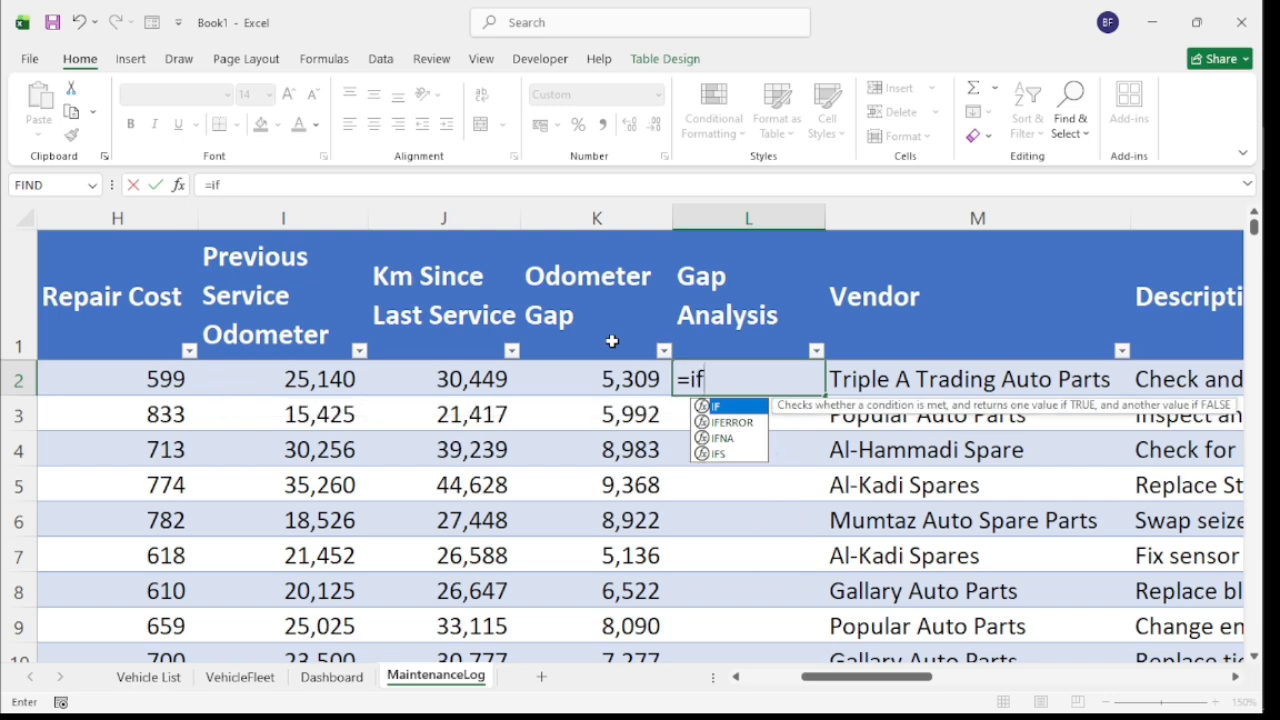
type("((")
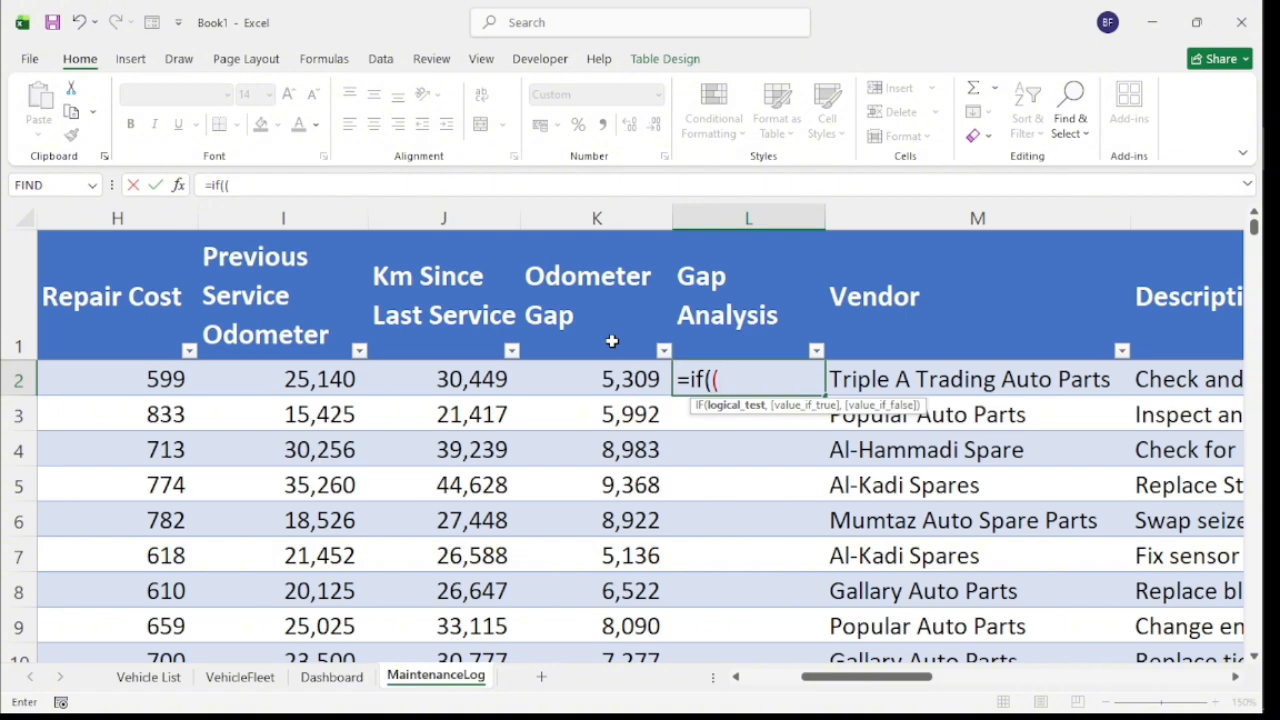
type("J2")
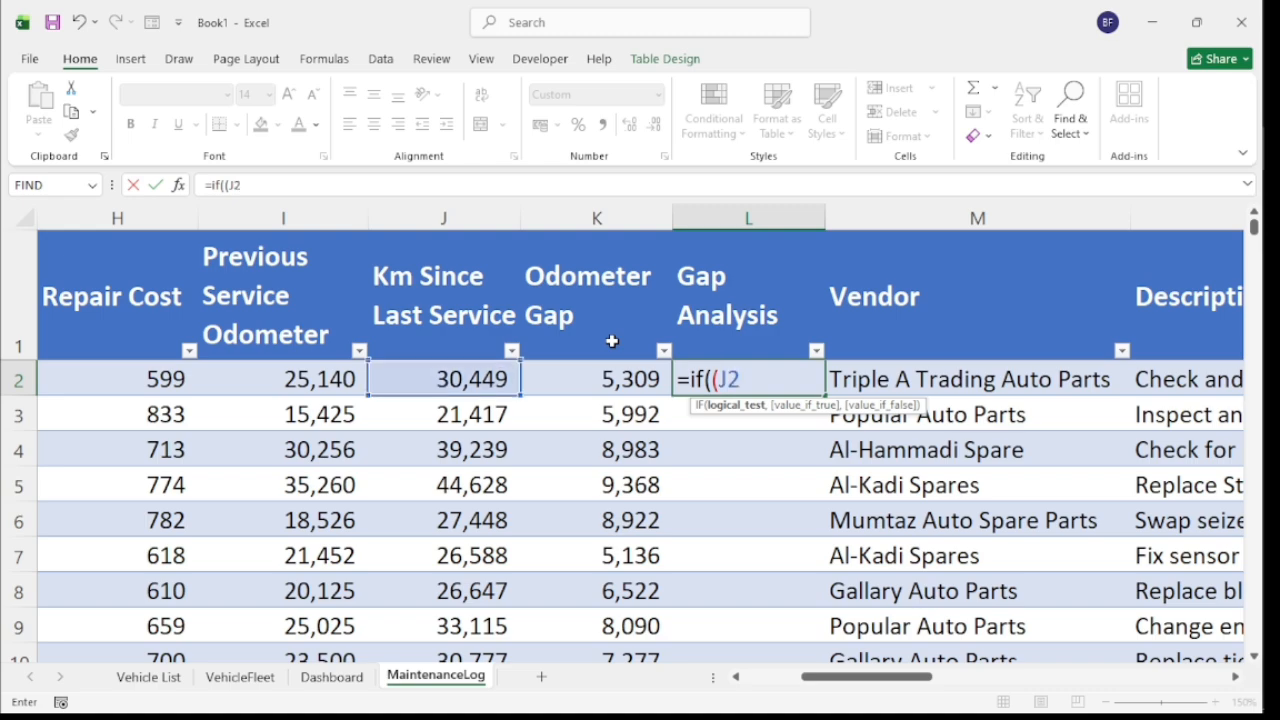
type("-I2")
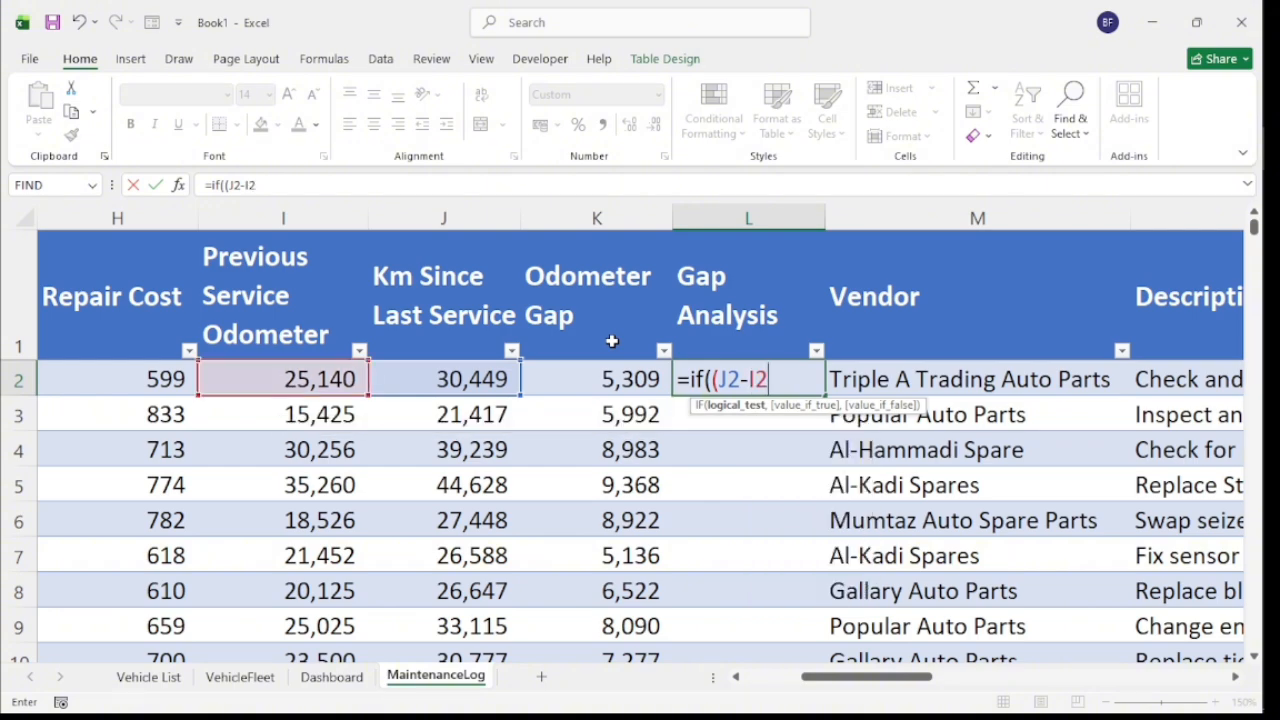
type(")")
type(">9000")
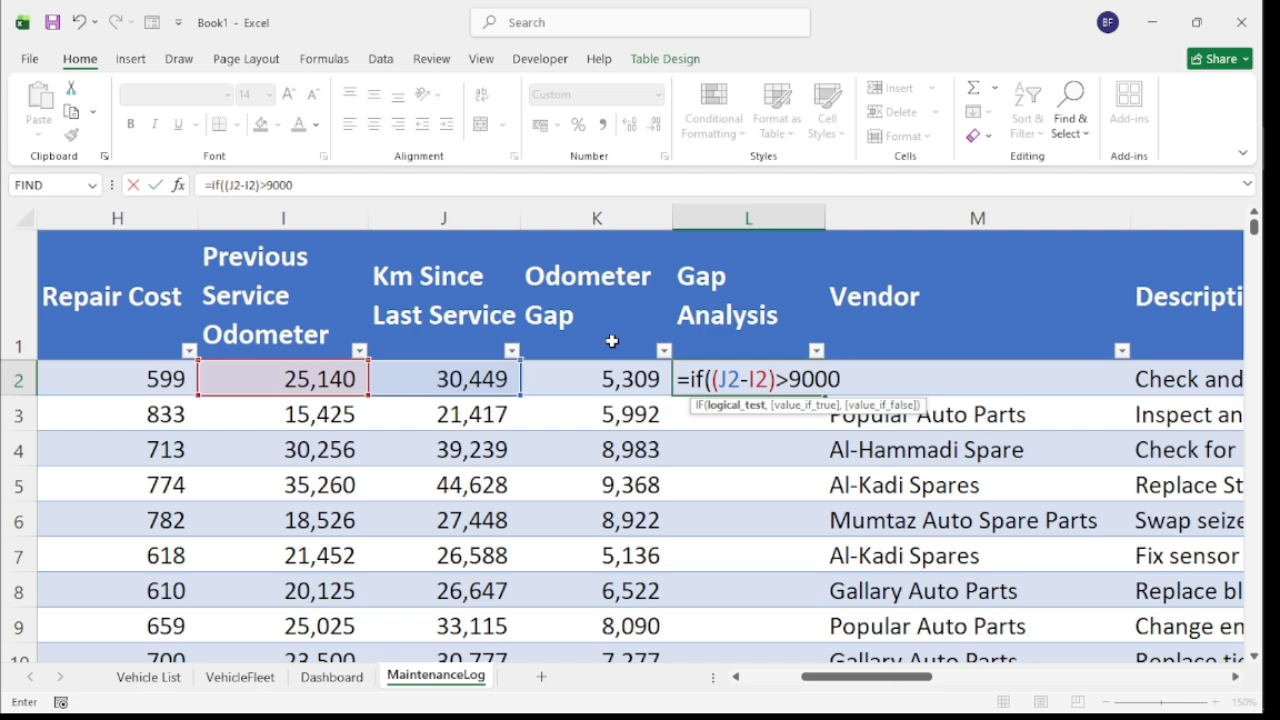
type(",")
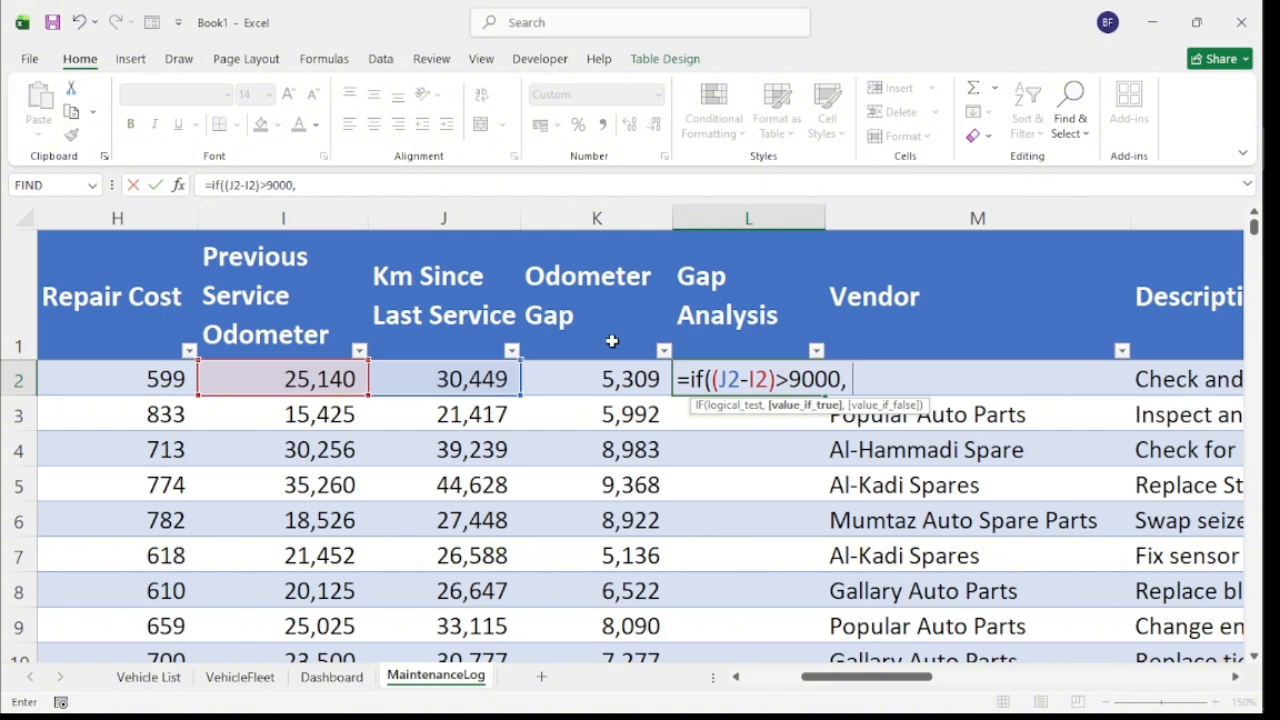
type(" \"Review ")
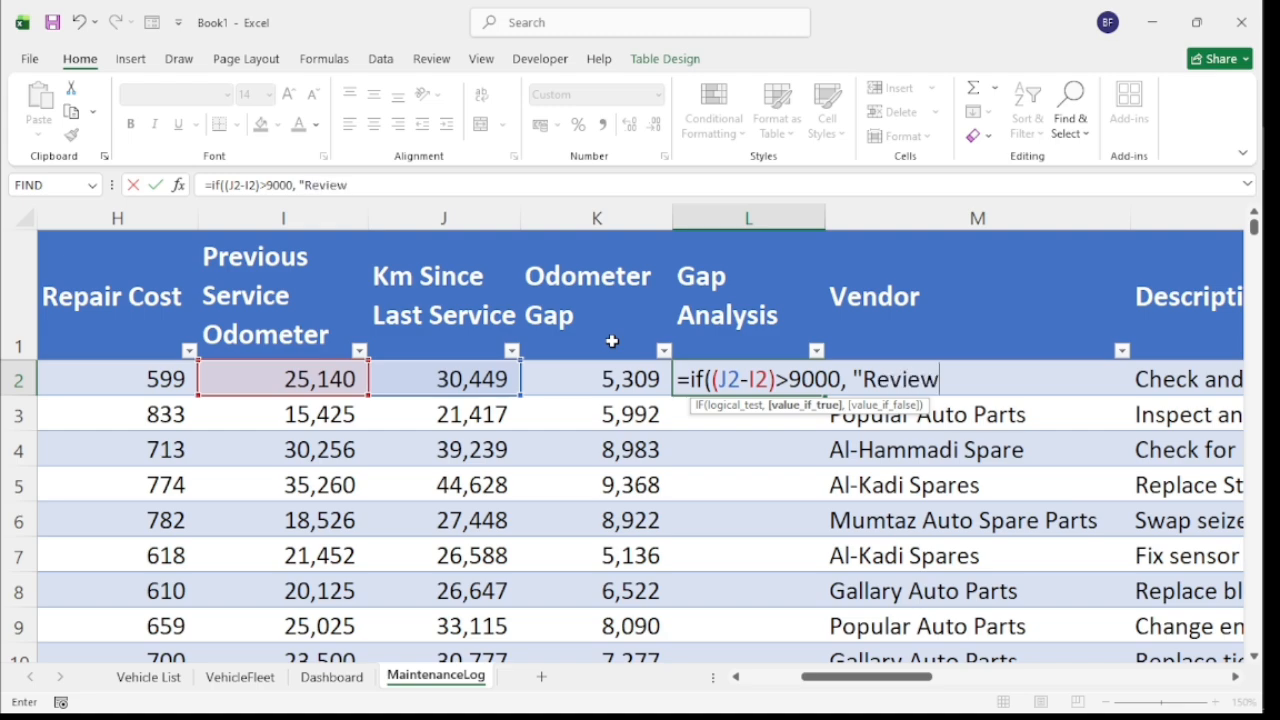
type("Interva")
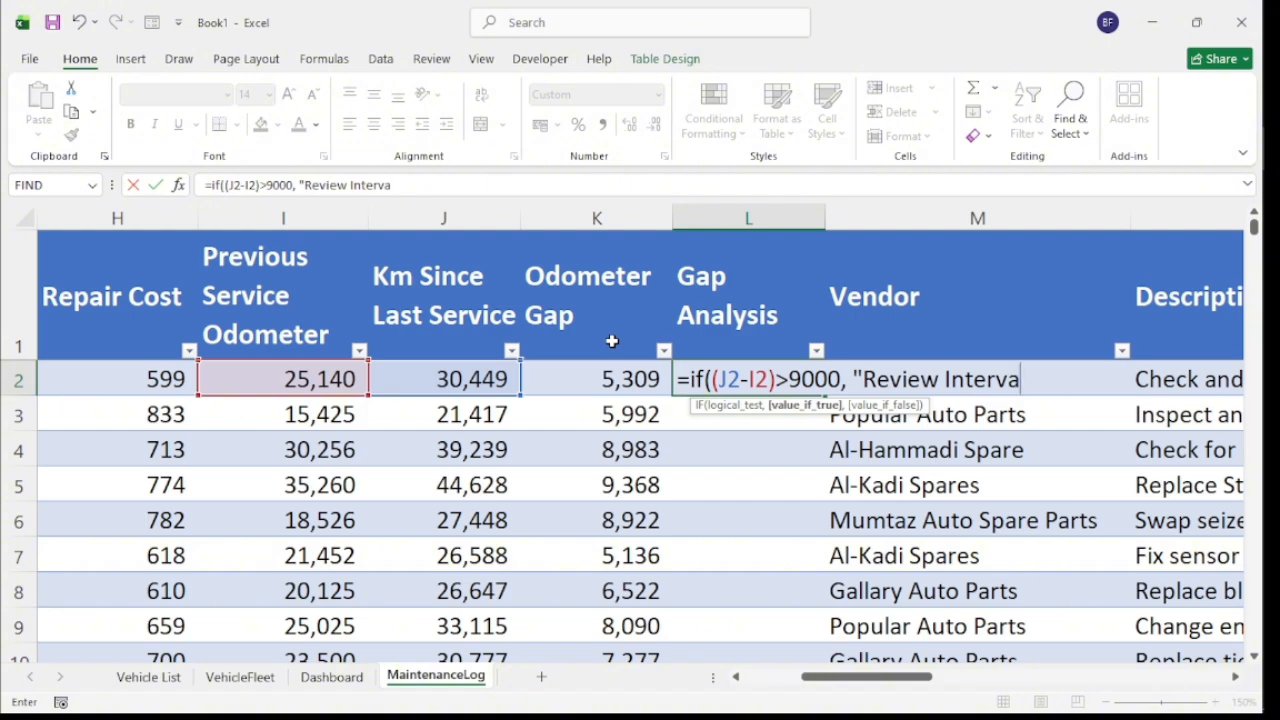
type("ls\",")
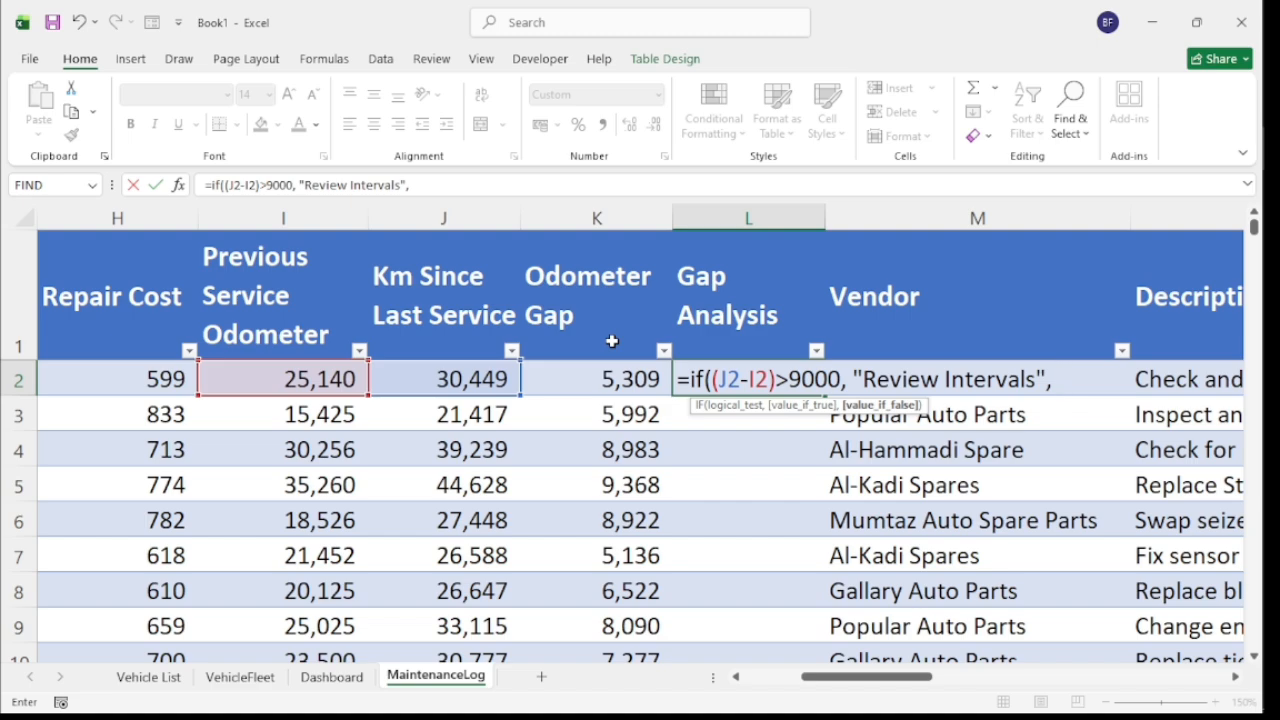
type(" \"")
type("Normal")
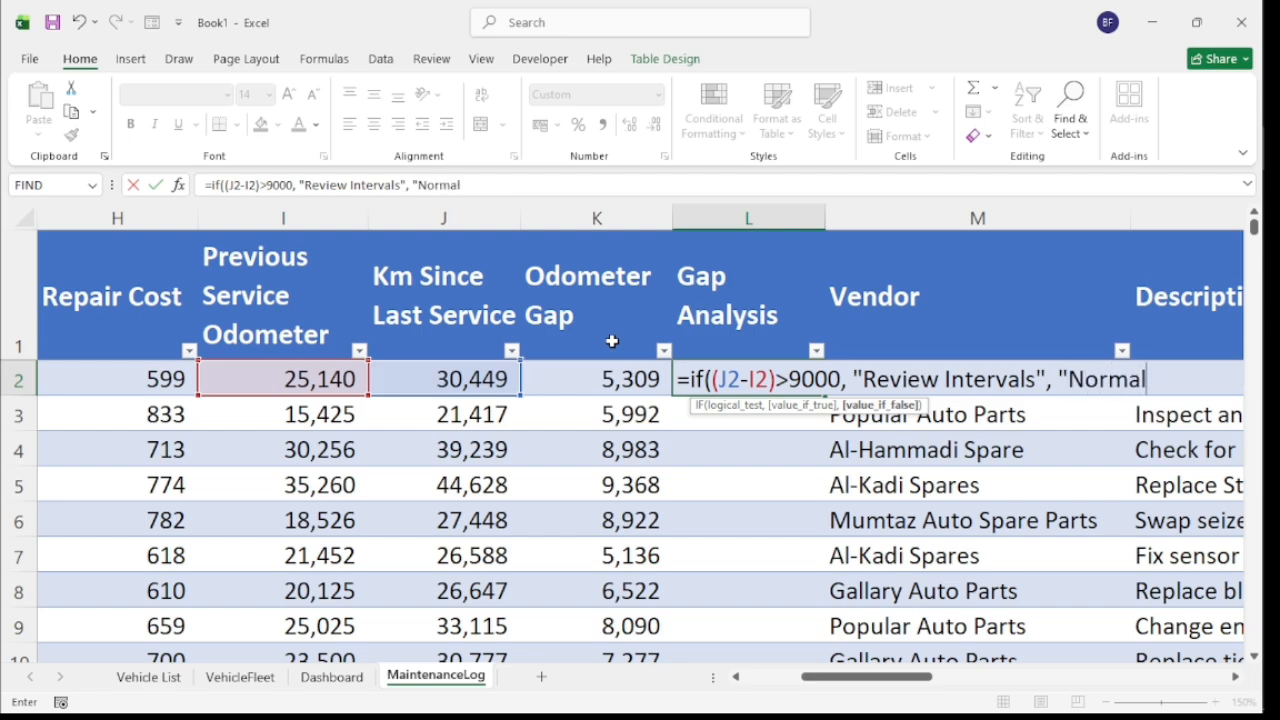
type("\"")
type(")")
key("Return")
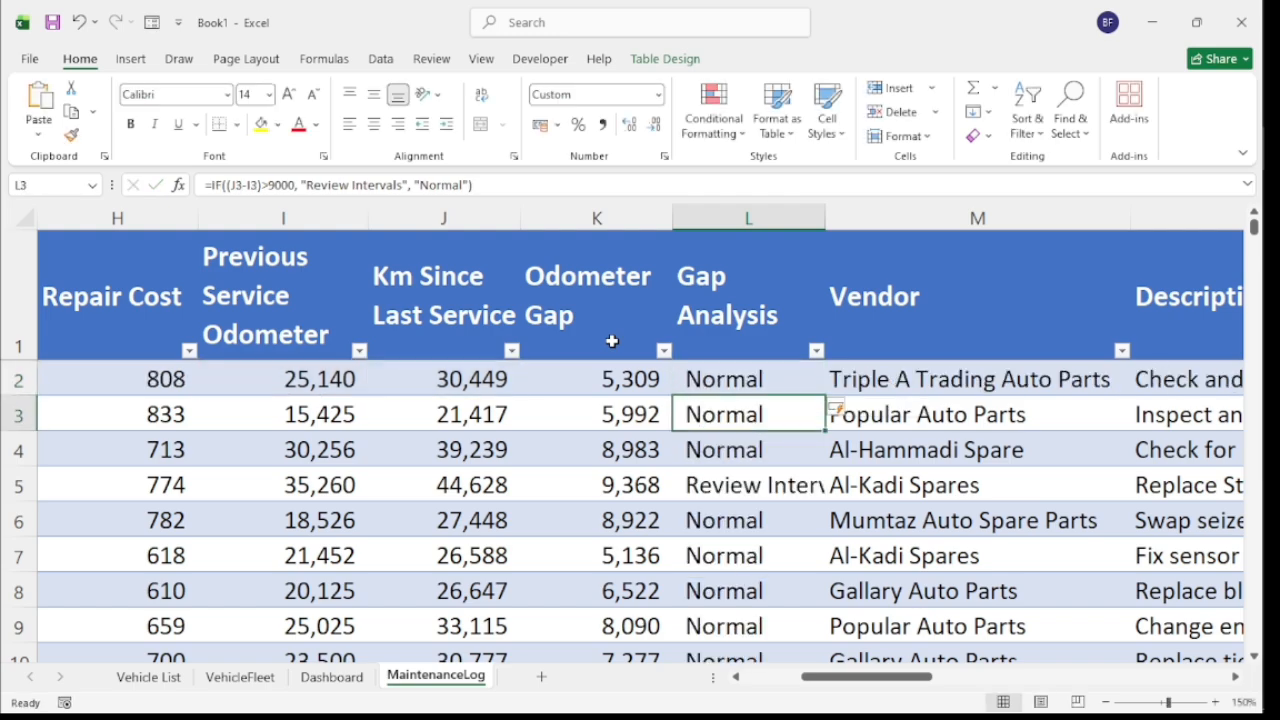
double_click(826, 220)
- Compare the Gap Analysis results in rows 2 to 5 with the matching Odometer Gap values
left_click(806, 486)
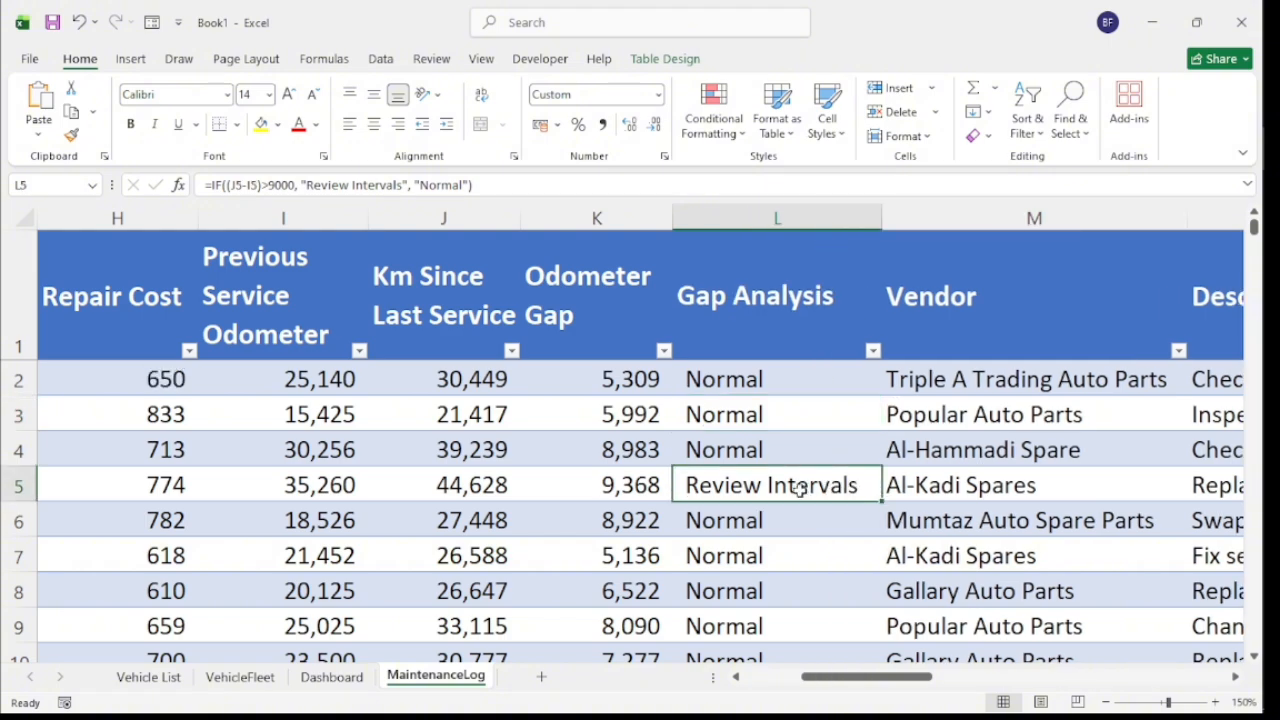
key("Up")
key("Up")
key("Up")
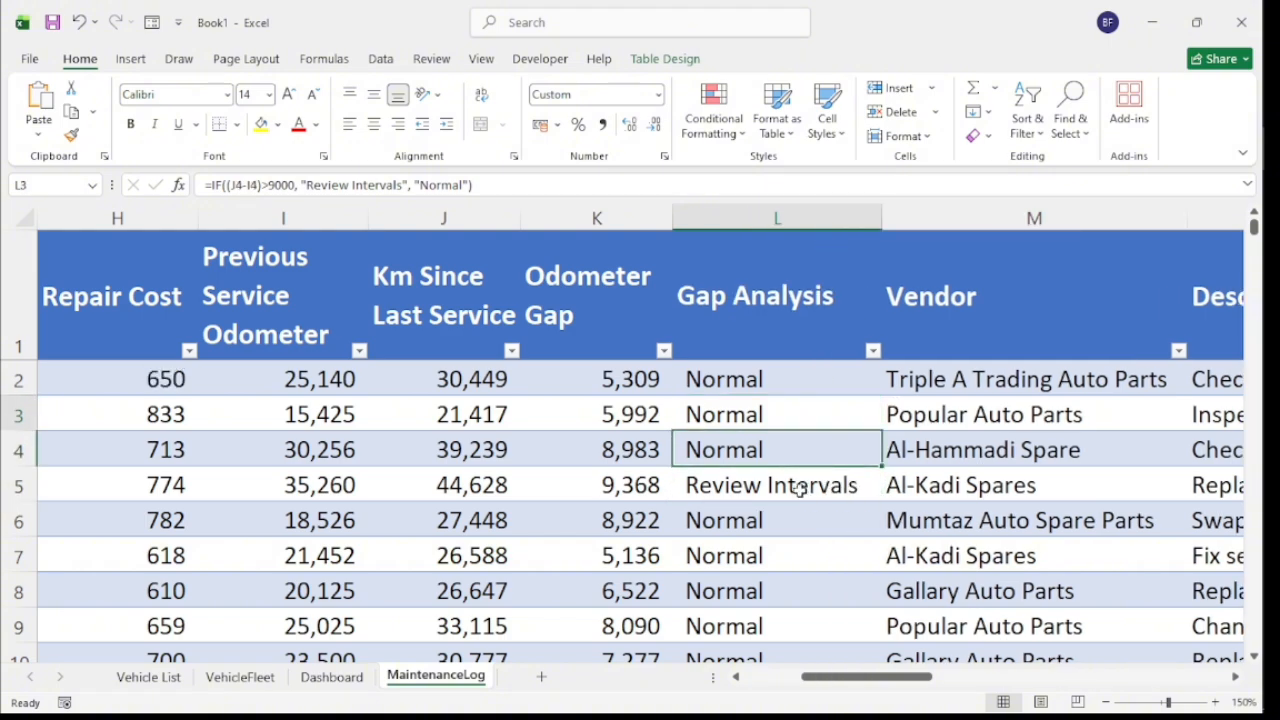
key("Down")
key("Down")
key("Up")
key("Up")
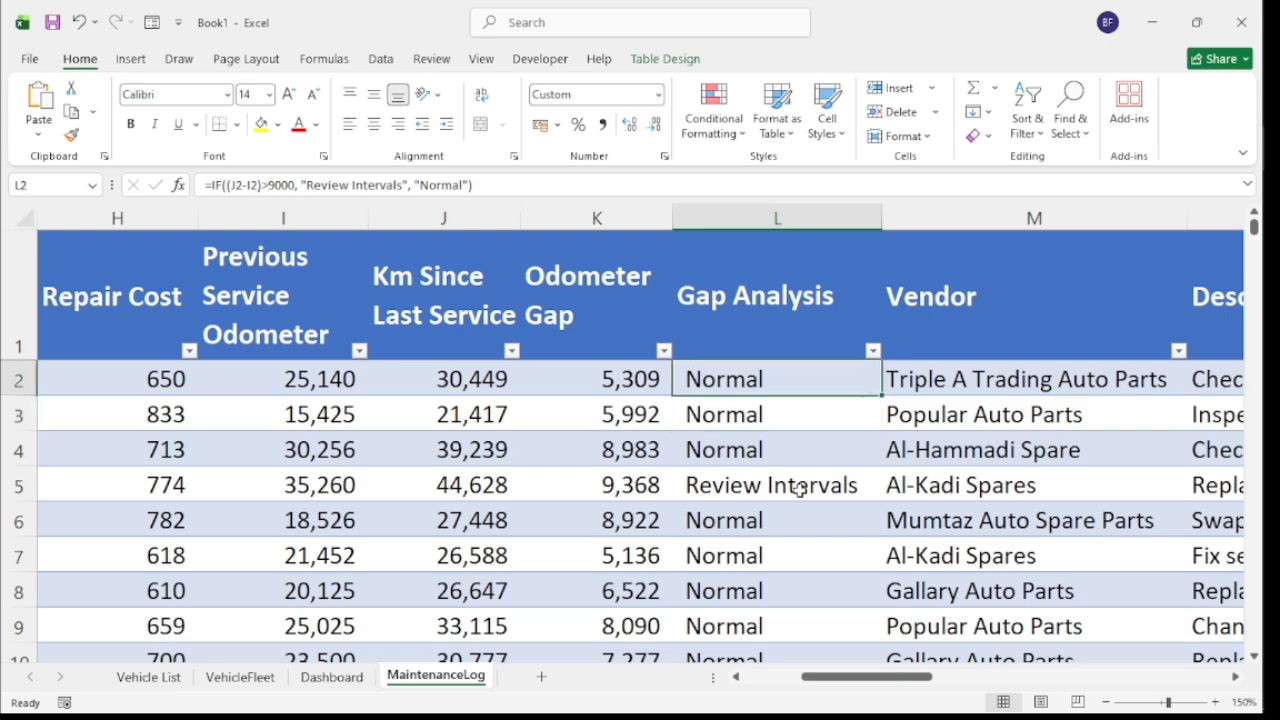
key("Left")
key("Left")
key("Right")
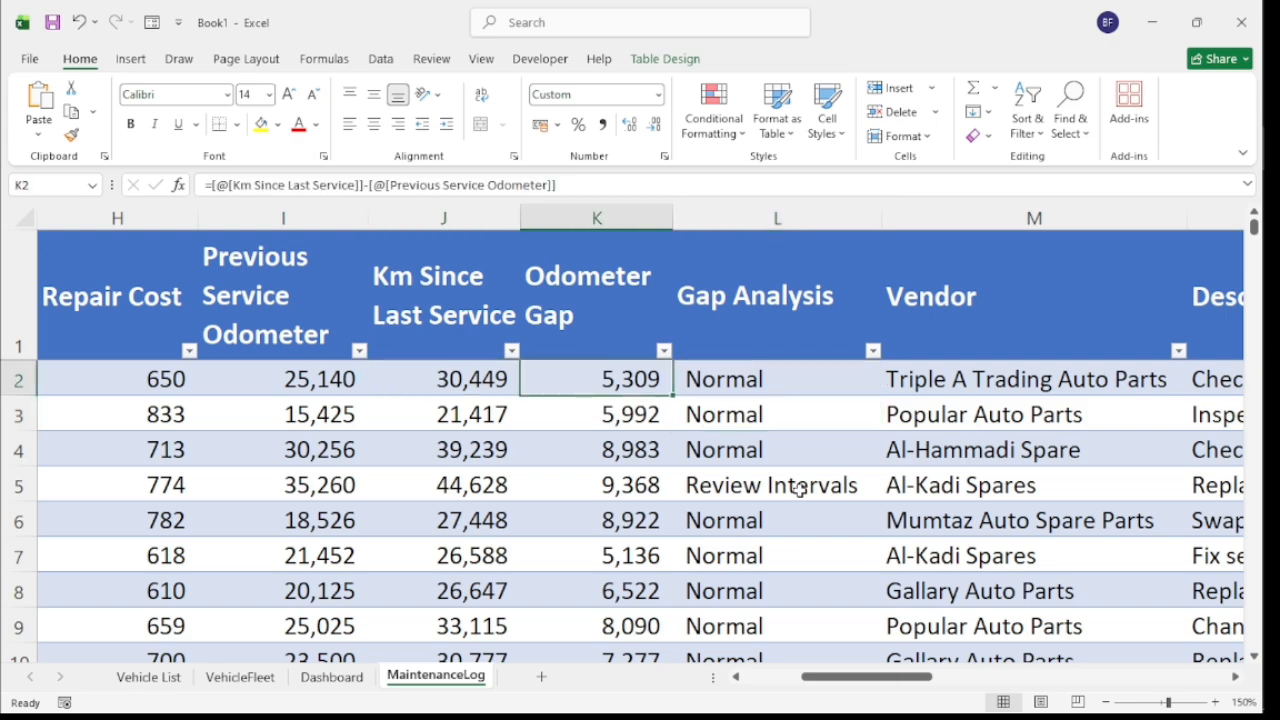
key("Down")
key("Down")
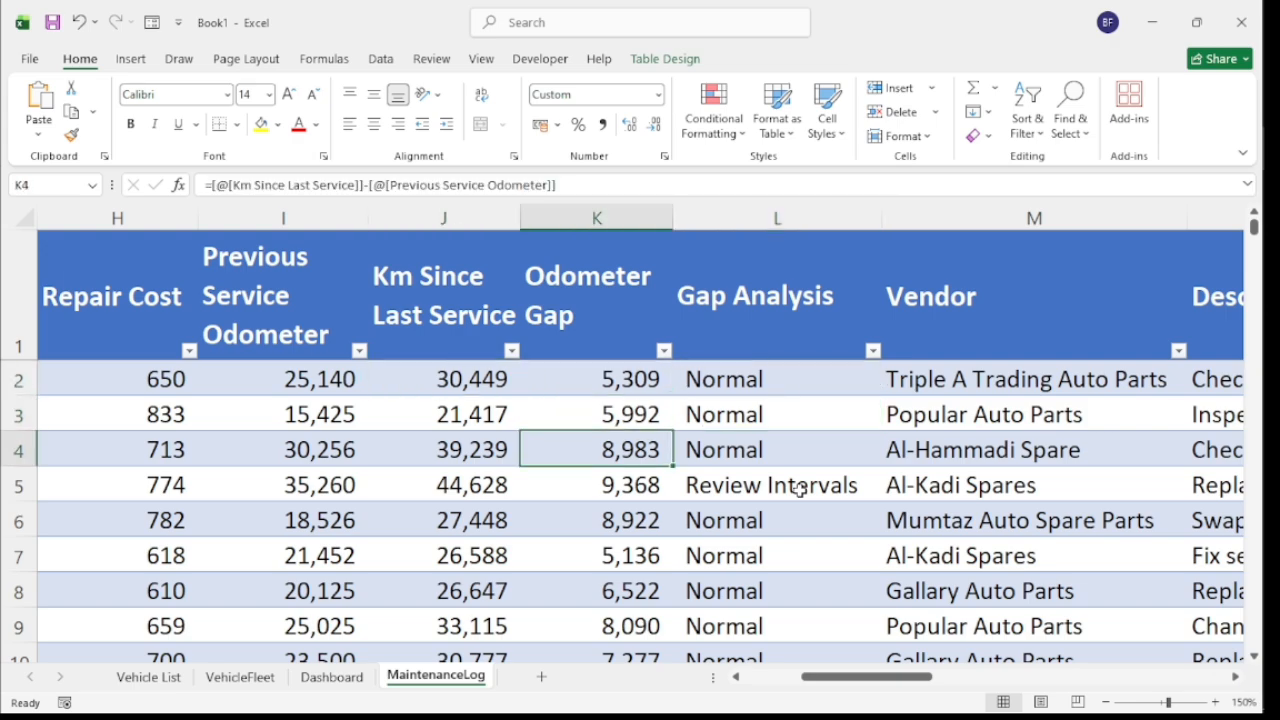
key("Down")
key("Right")
key("Left")
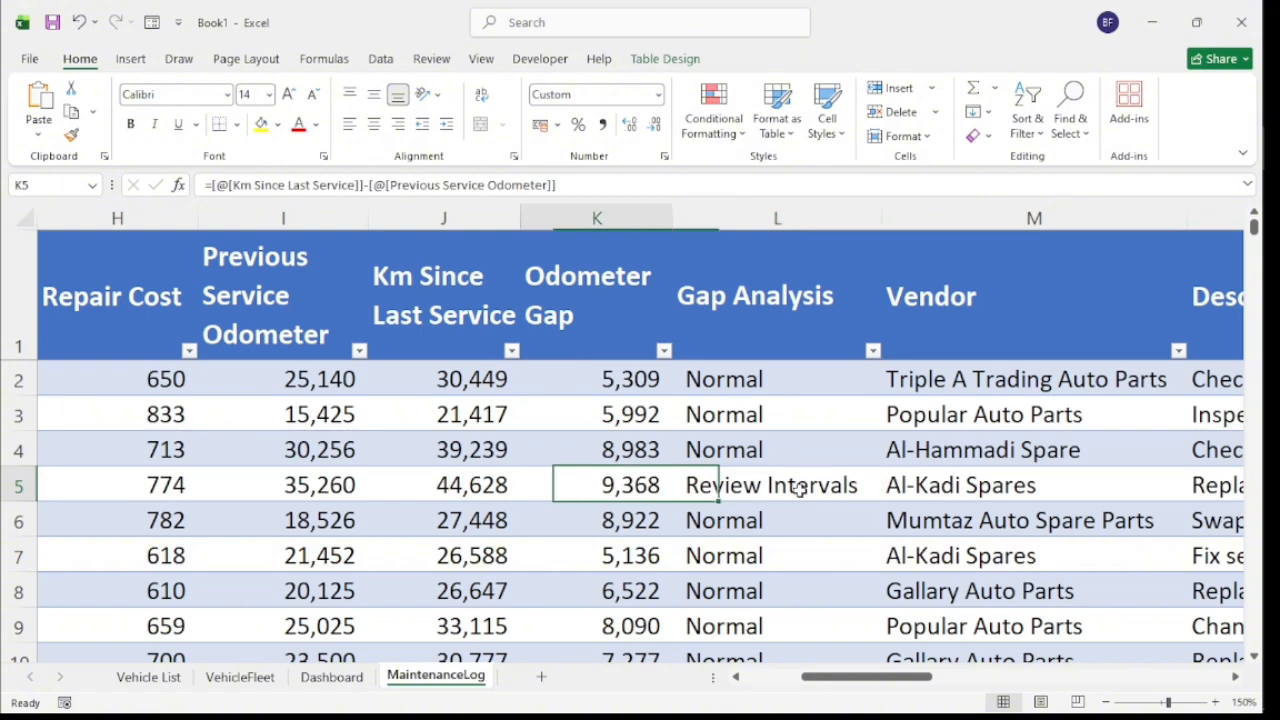
key("Right")
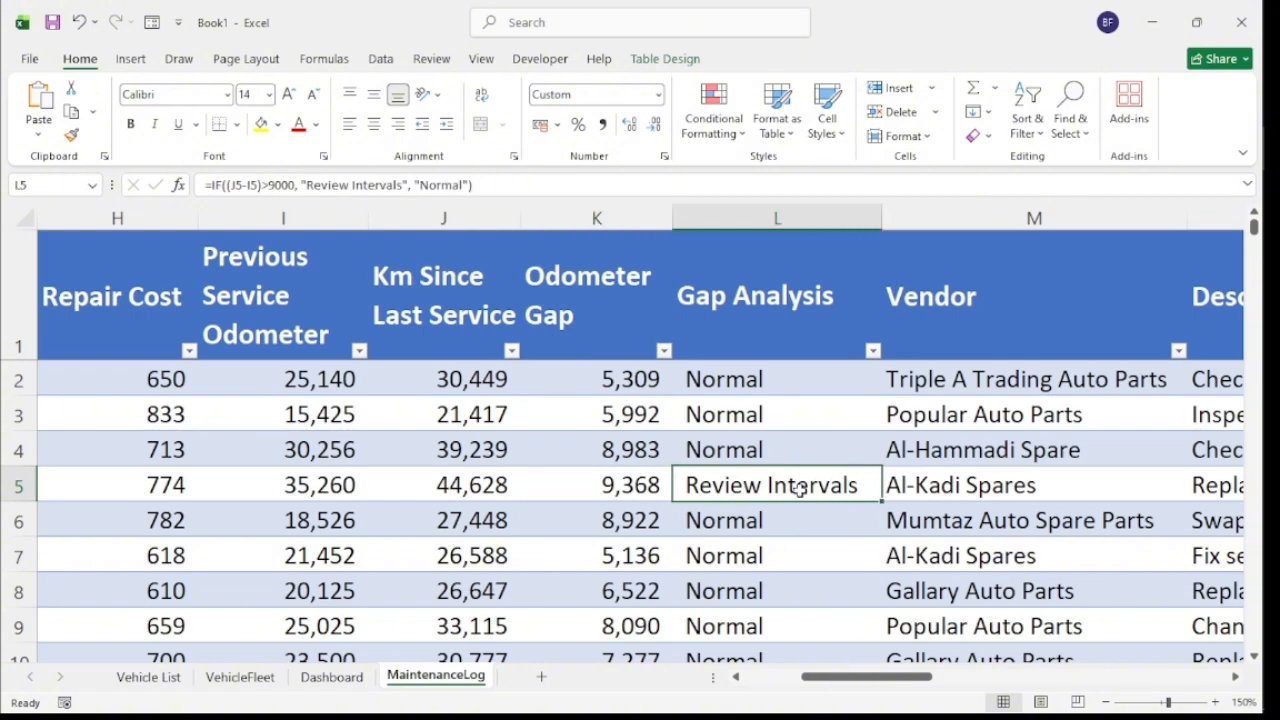
key("Left")
key("Right")
- Set up a new conditional formatting rule on column L for cells with specific text containing "Review Intervals"
left_click(754, 213)
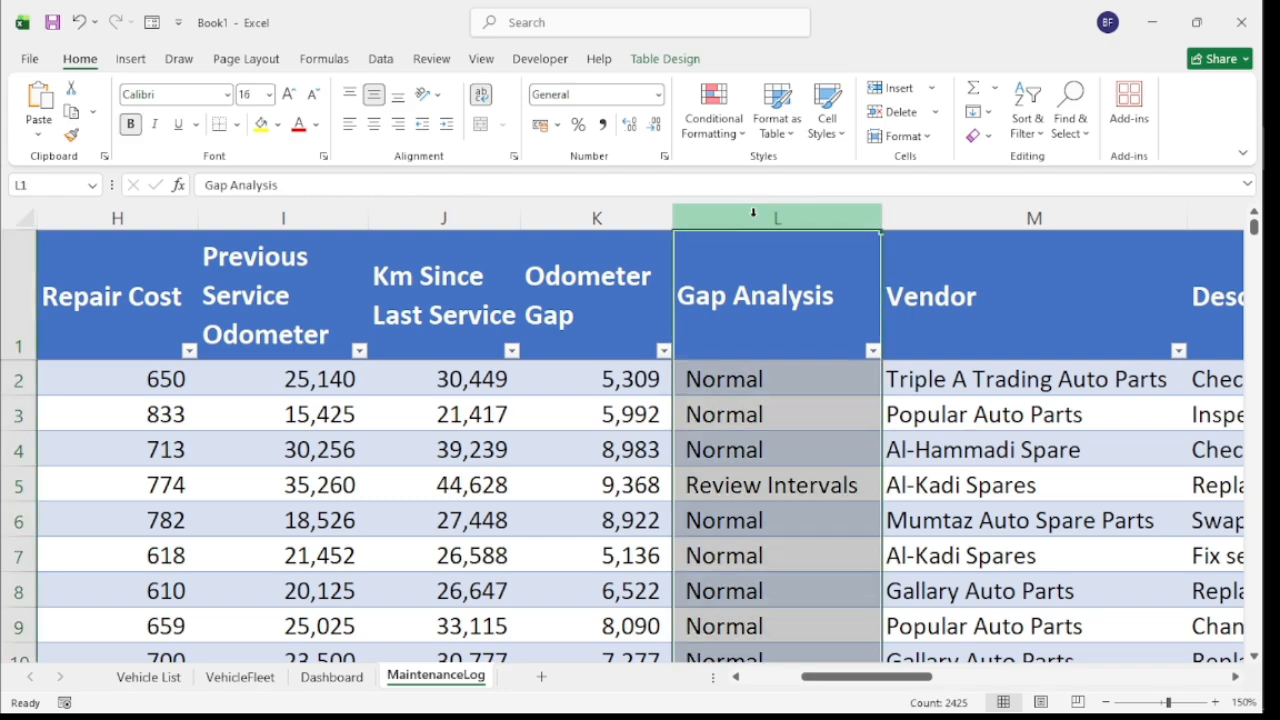
left_click(741, 137)
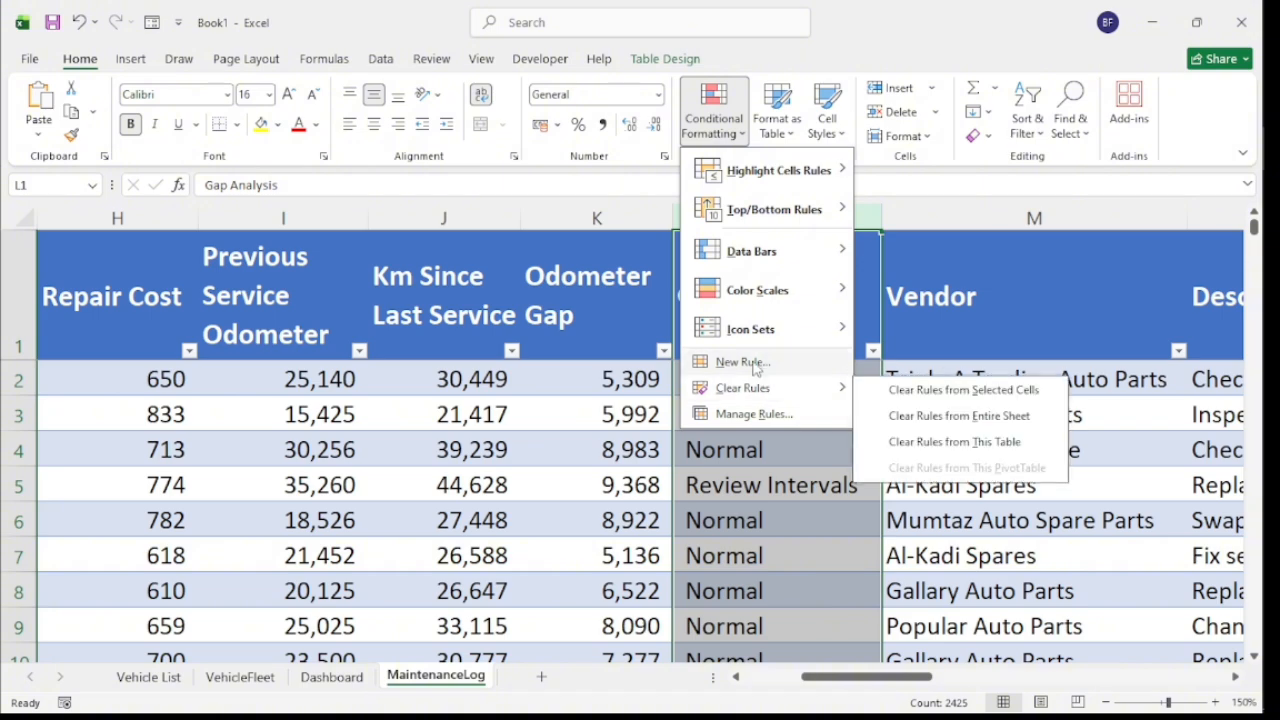
left_click(745, 362)
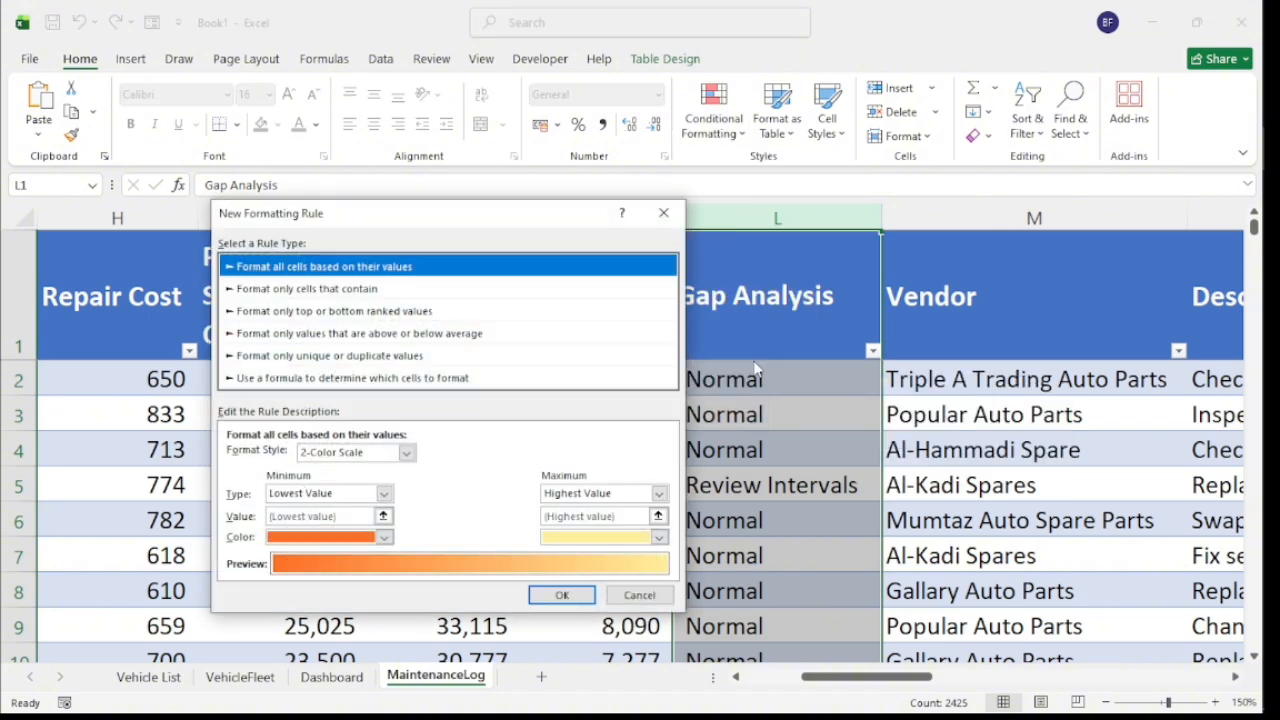
left_click(273, 291)
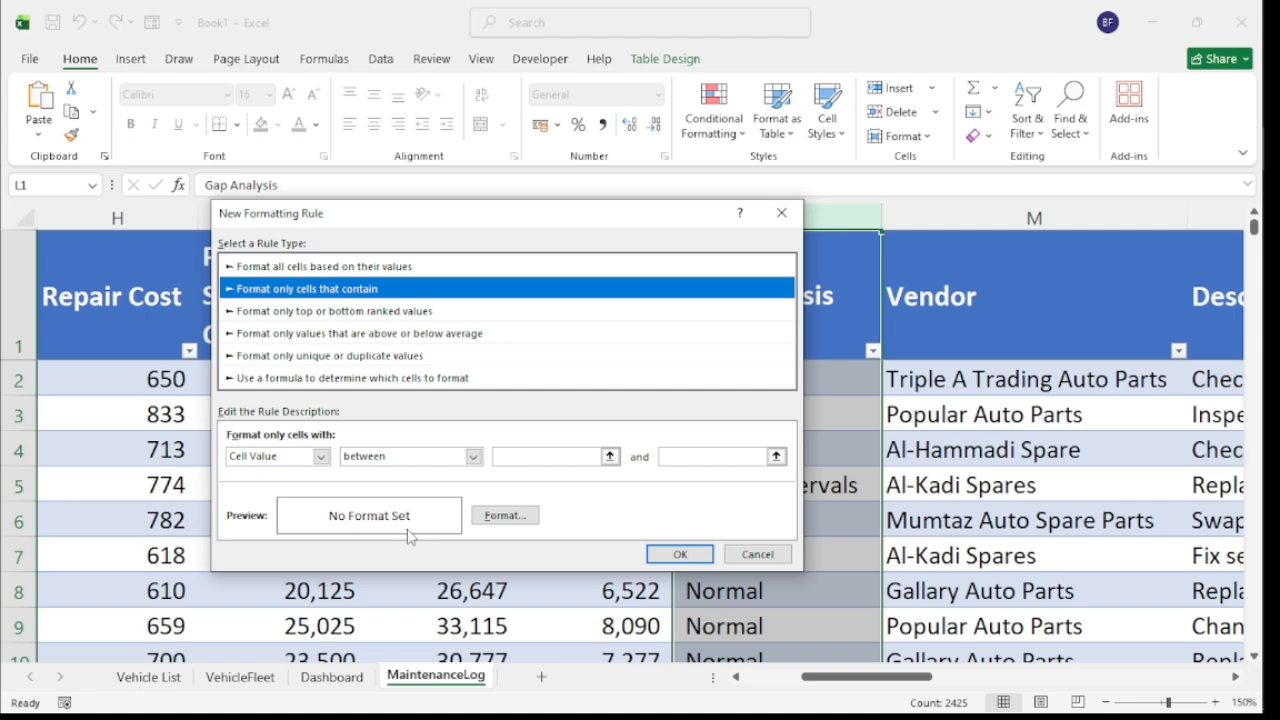
left_click(321, 456)
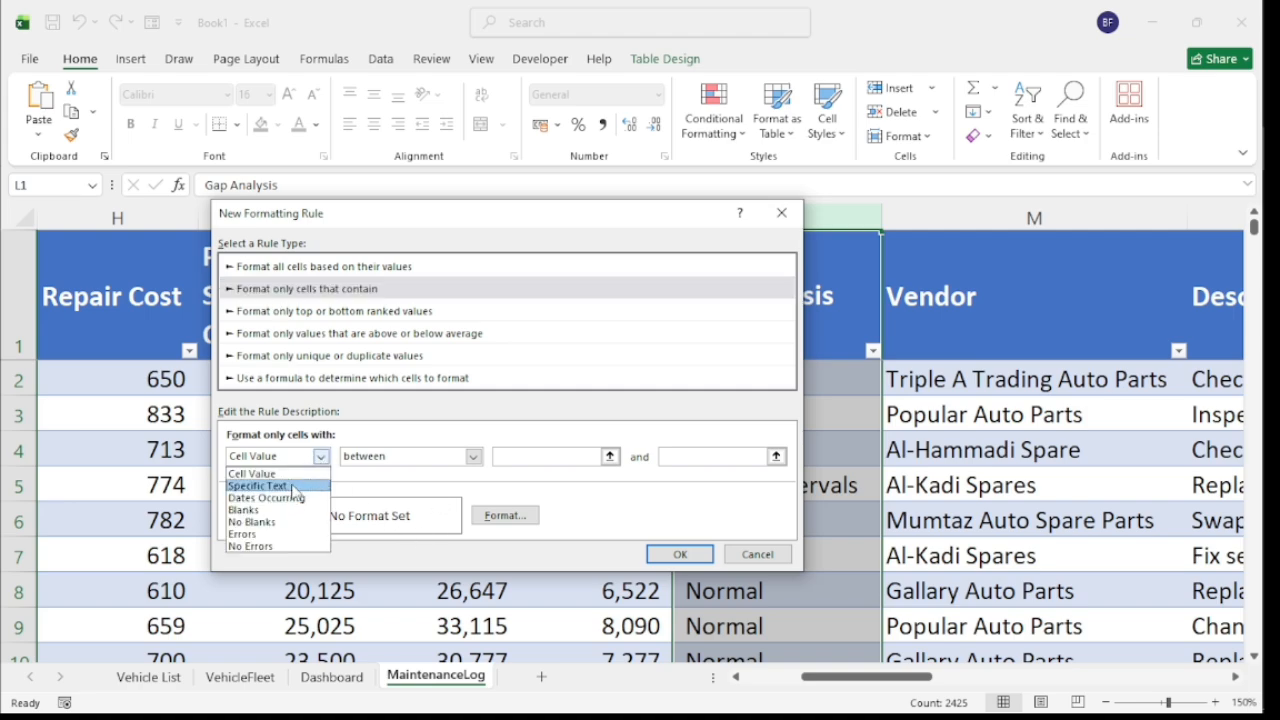
left_click(292, 486)
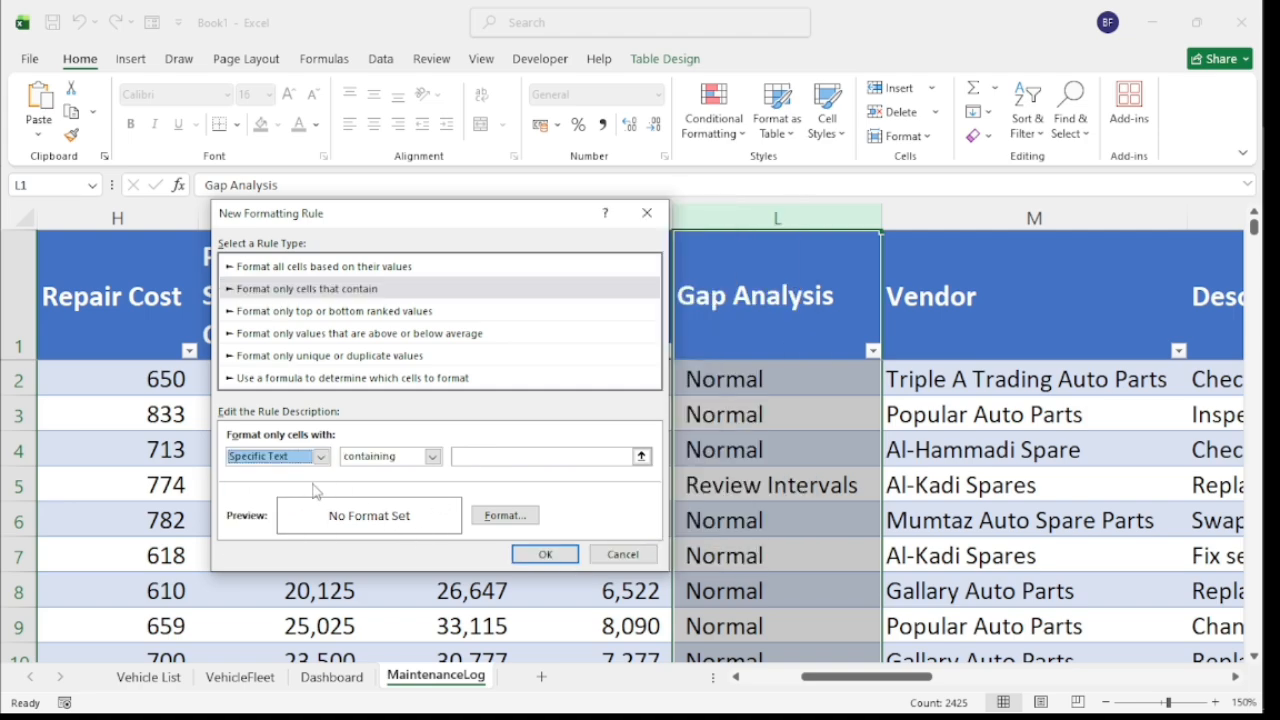
left_click(465, 456)
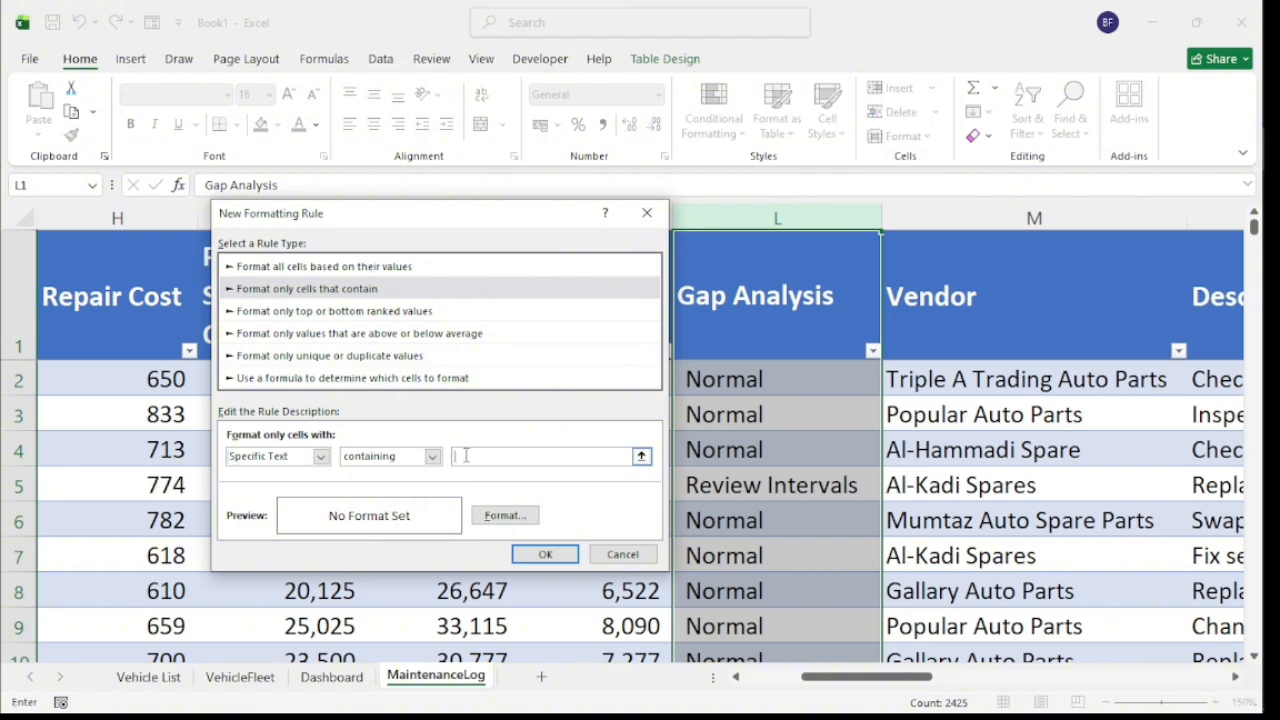
type("Review Intervals")
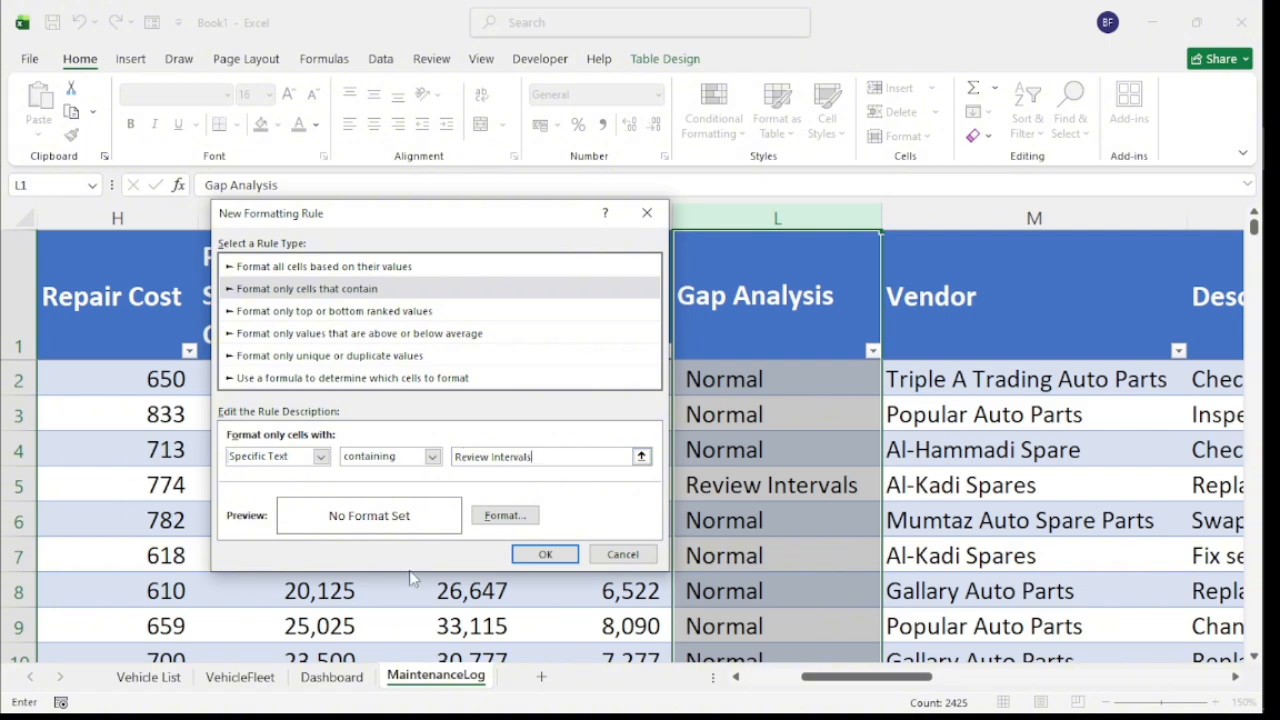
- Give the "Review Intervals" rule a bold, standard red font and apply it to the Gap Analysis column
left_click(504, 516)
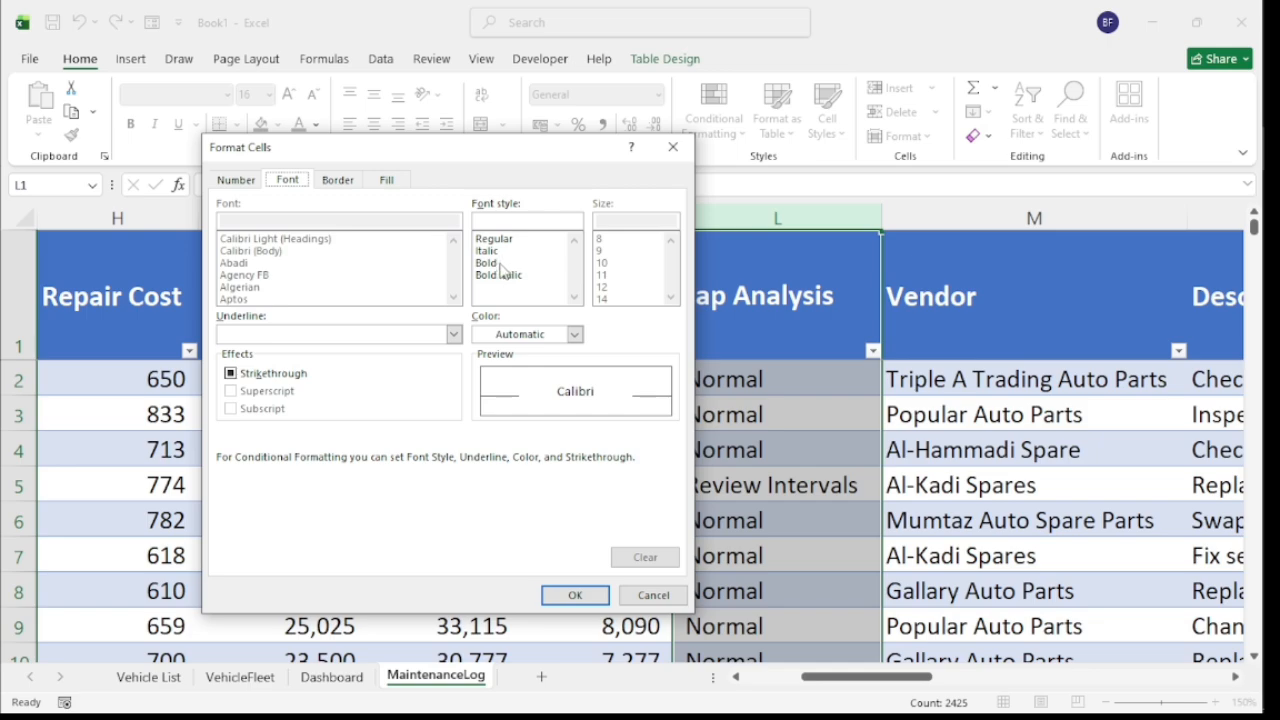
left_click(499, 264)
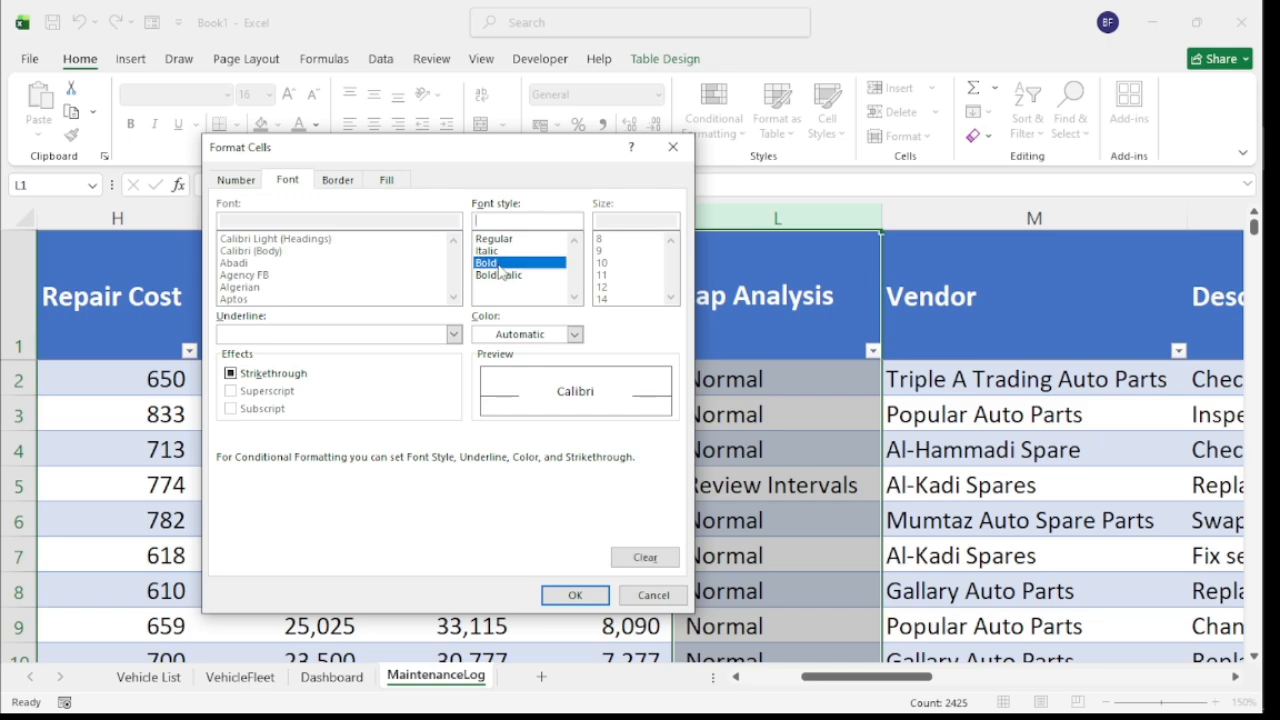
left_click(575, 336)
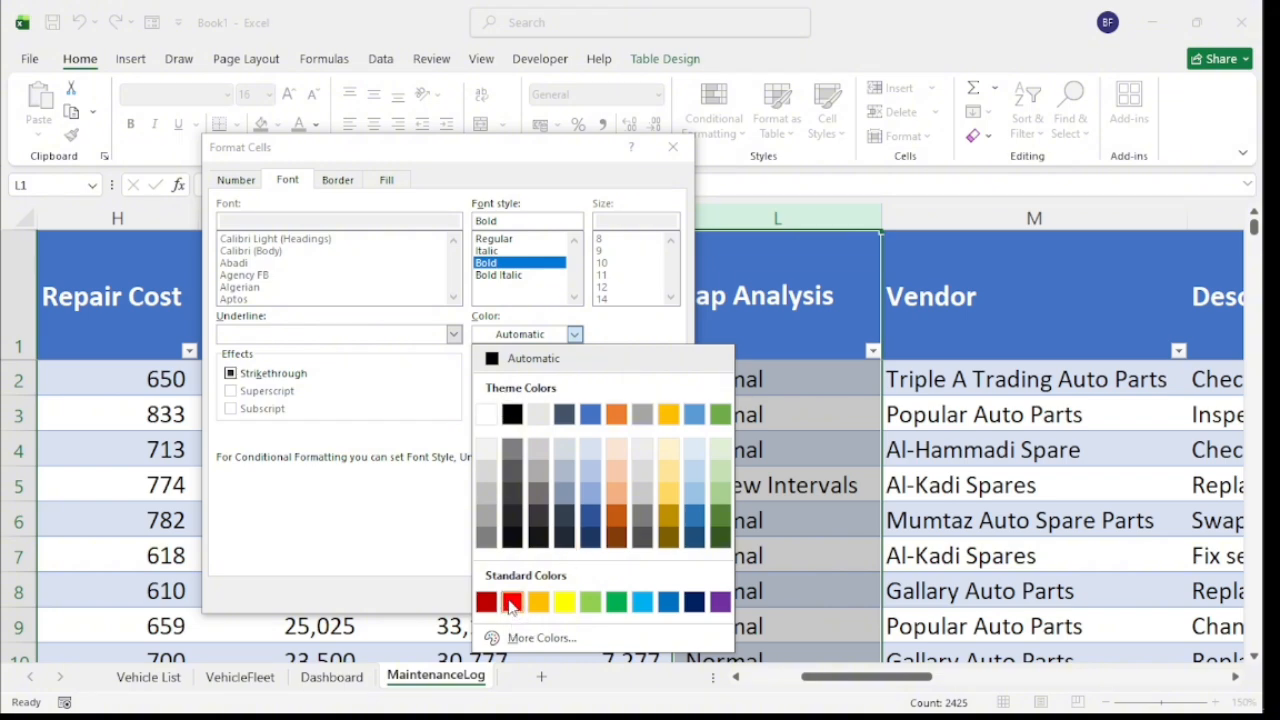
left_click(511, 603)
left_click(575, 596)
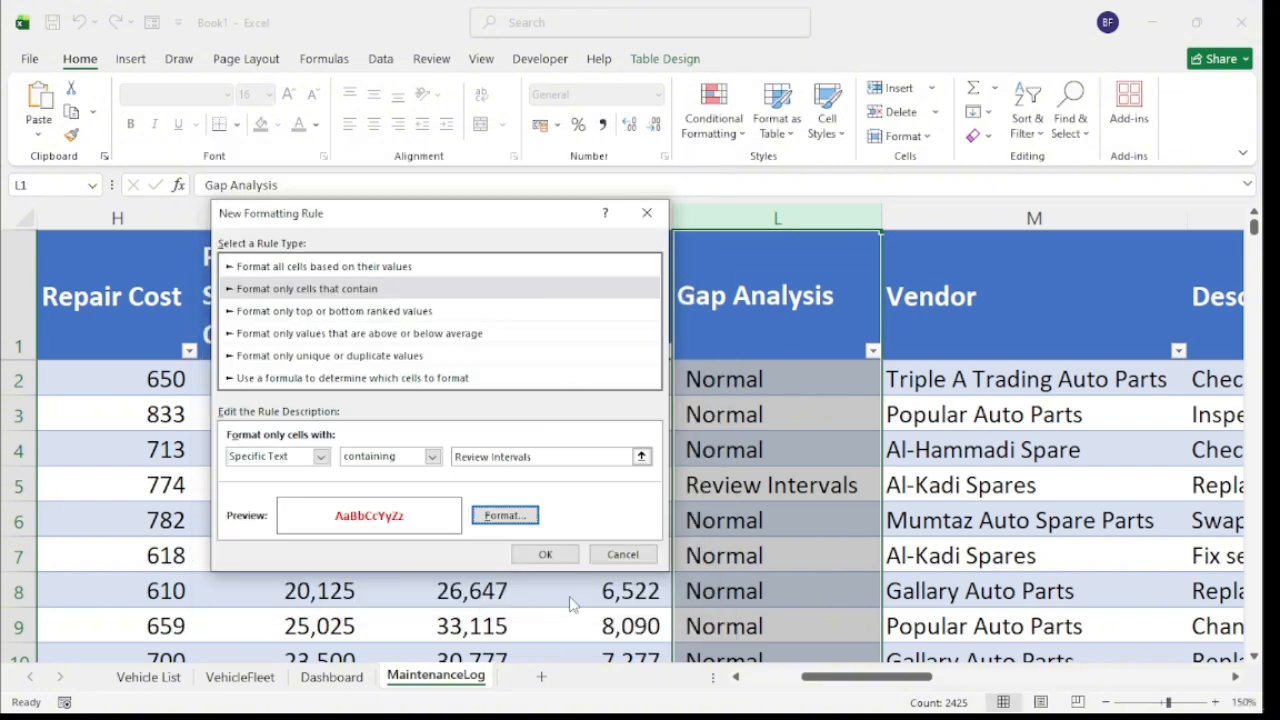
left_click(543, 553)
left_click(745, 511)
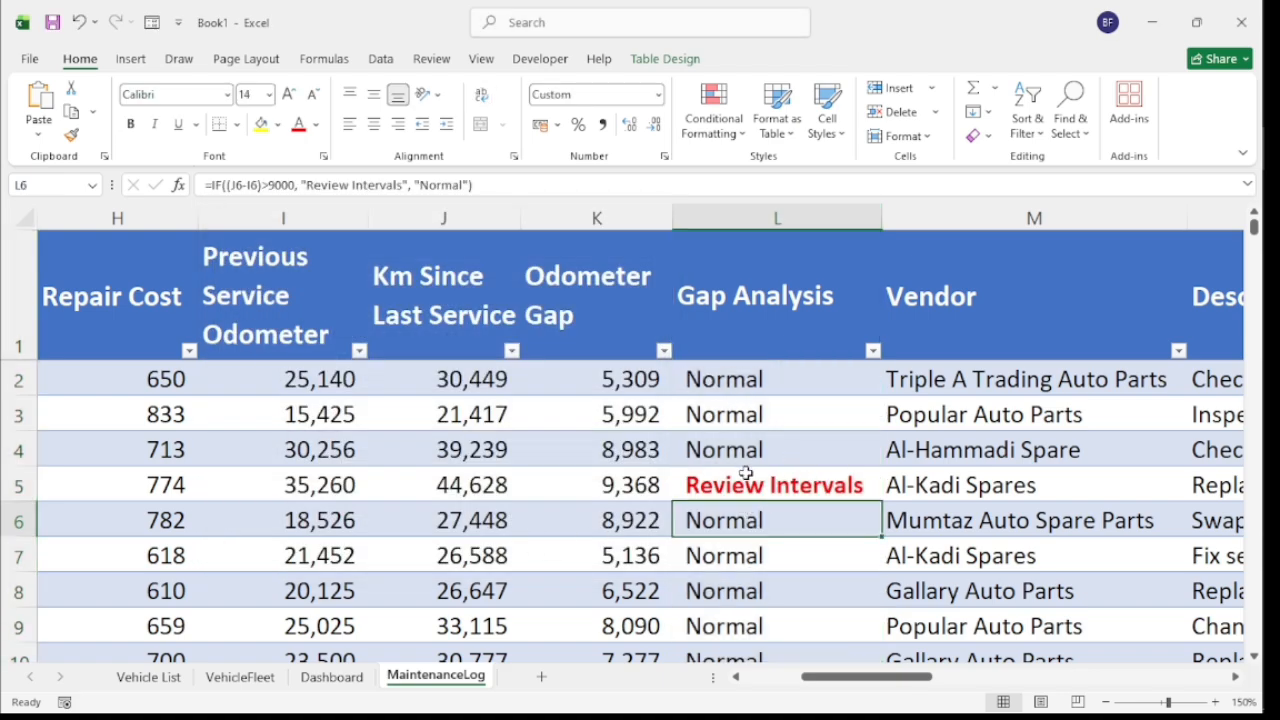
- Check the conditional formatting in the Gap Analysis column from row 5 down to row 17
left_click(745, 473)
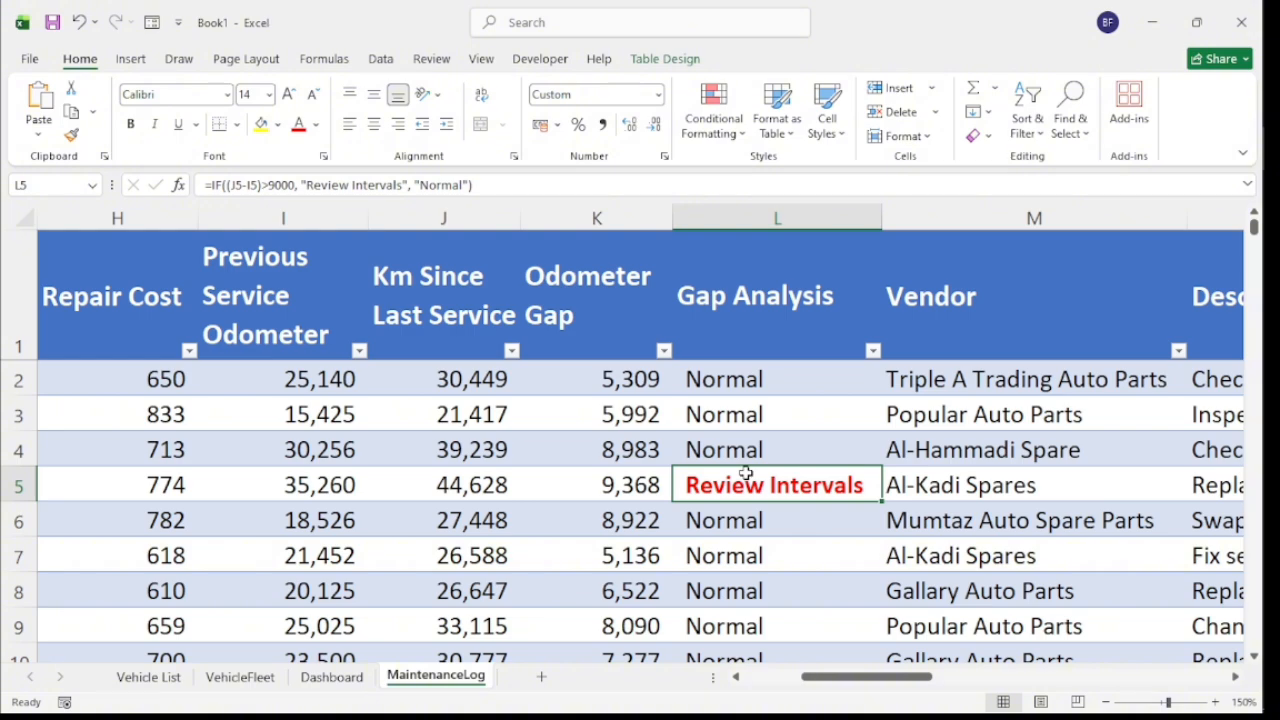
key("Down")
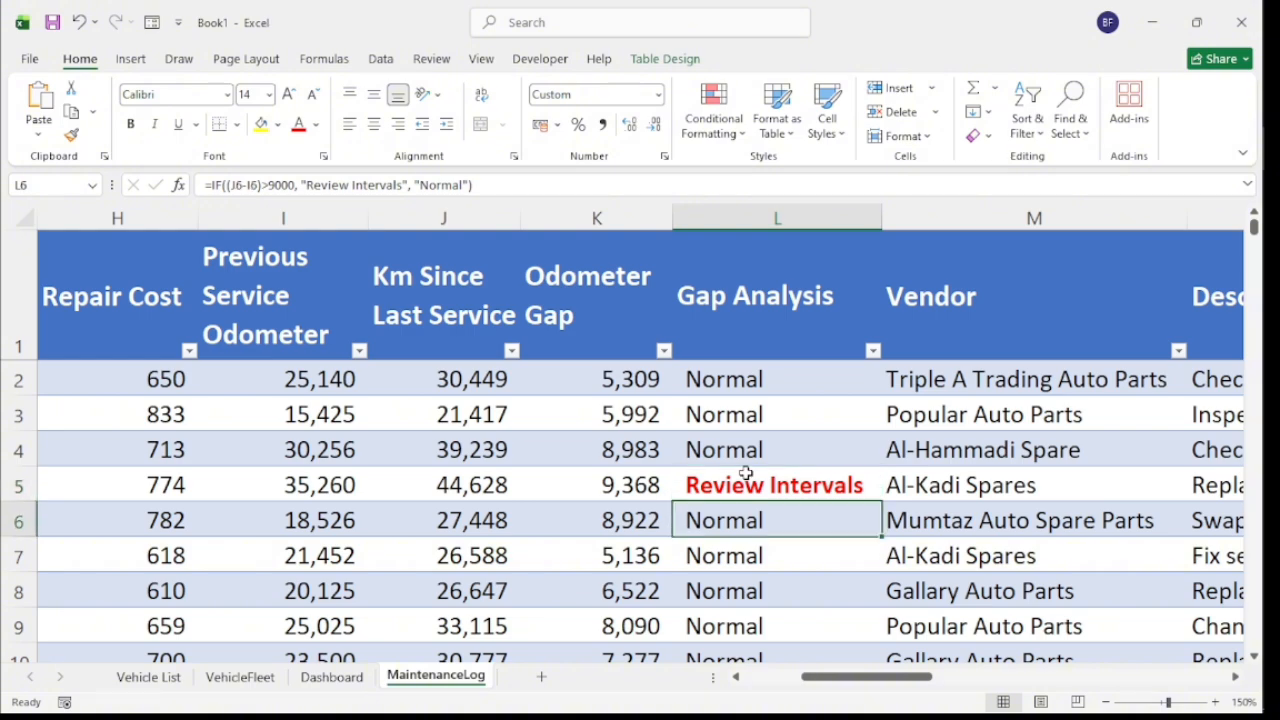
key("Page_Down")
key("Down")
key("Down")
key("Down")
key("Down")
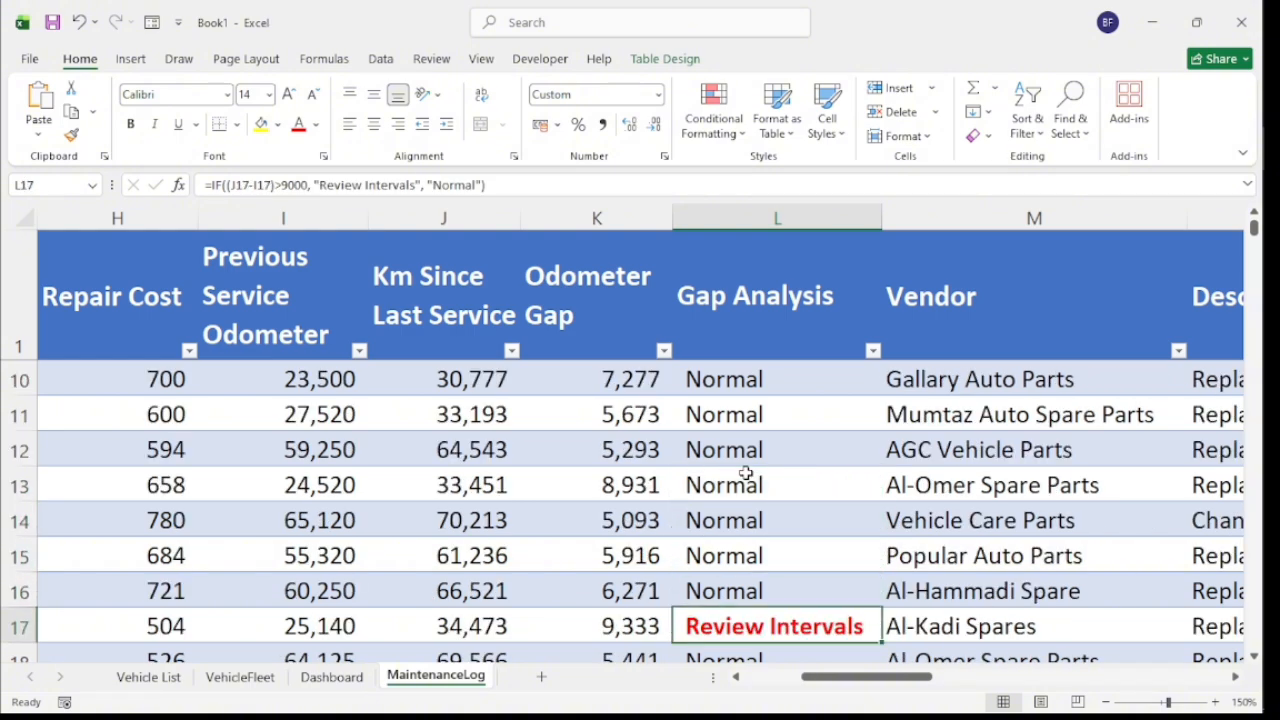
key("Up")
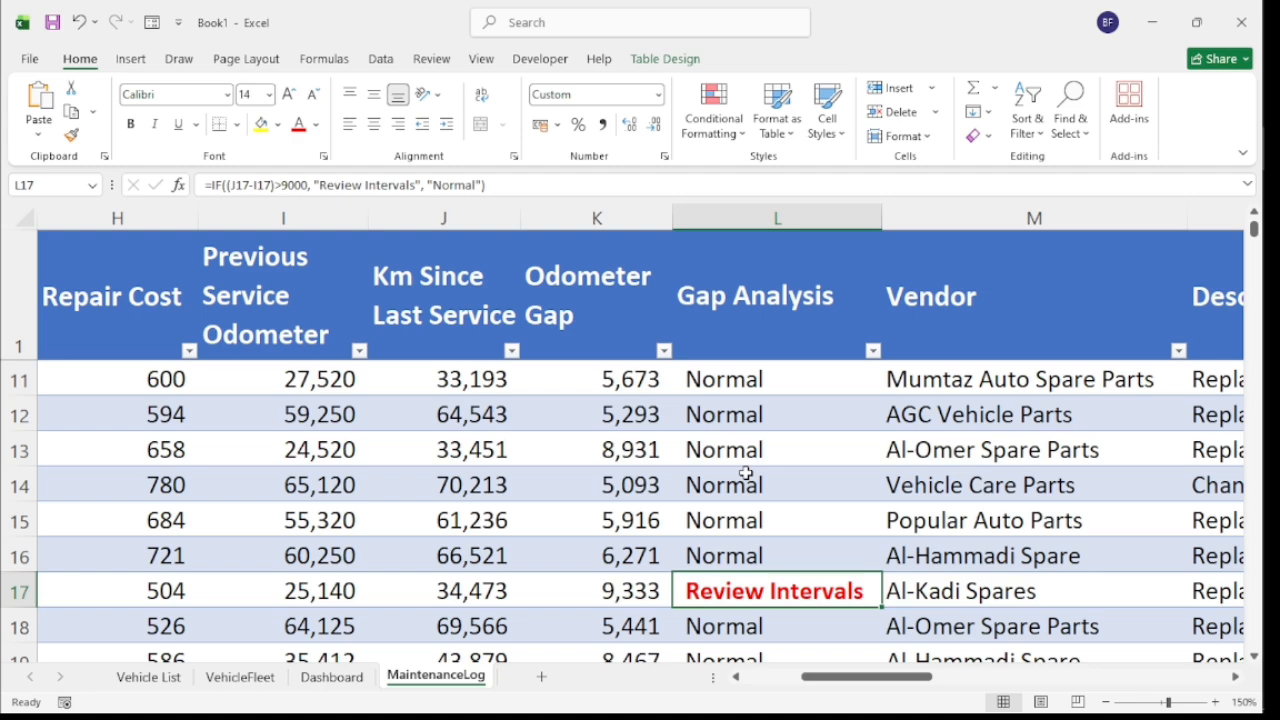
- Compare the Previous Service Odometer, Km Since Last Service and Odometer Gap values in row 17
key("Left")
key("Left")
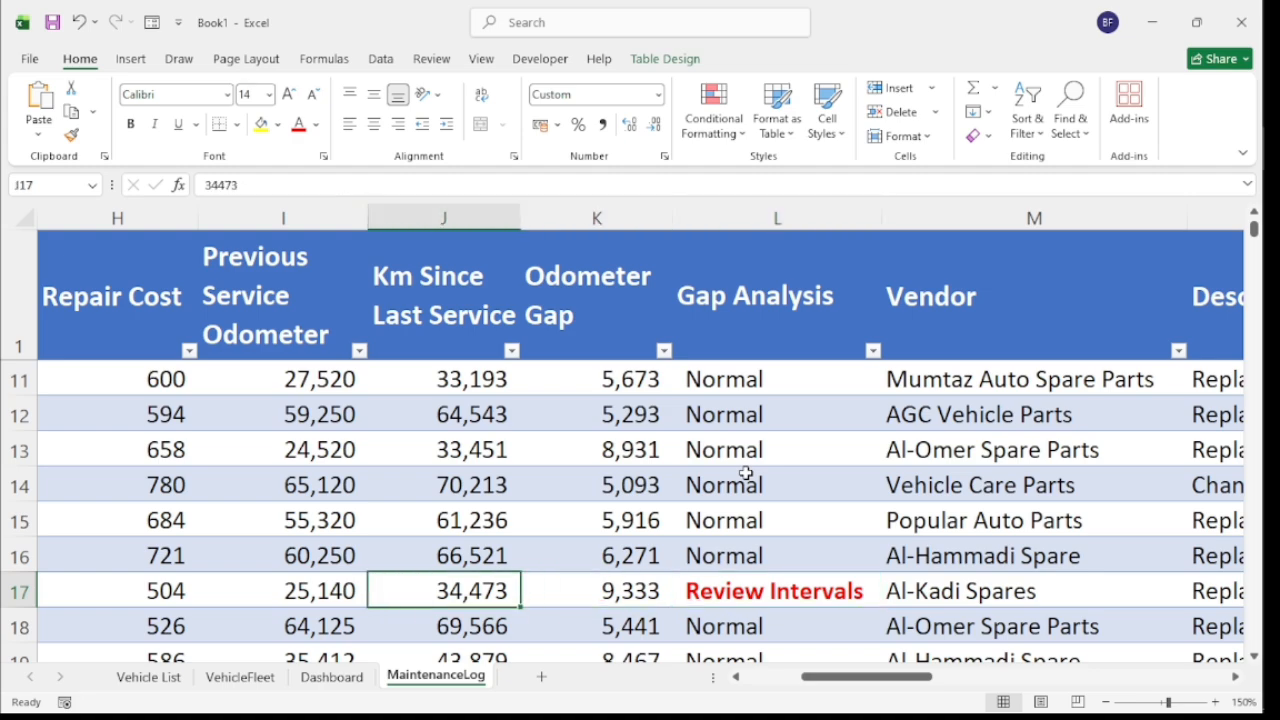
key("Left")
key("Right")
key("Right")
key("Left")
key("Left")
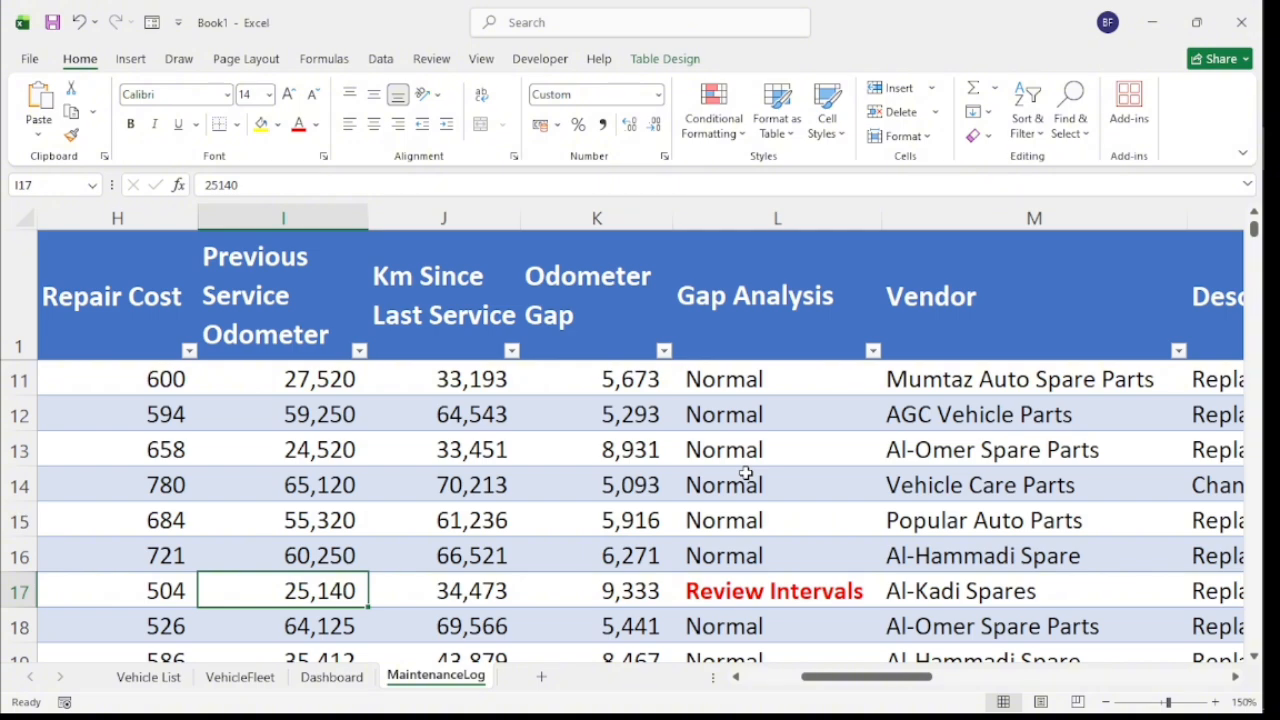
key("Right")
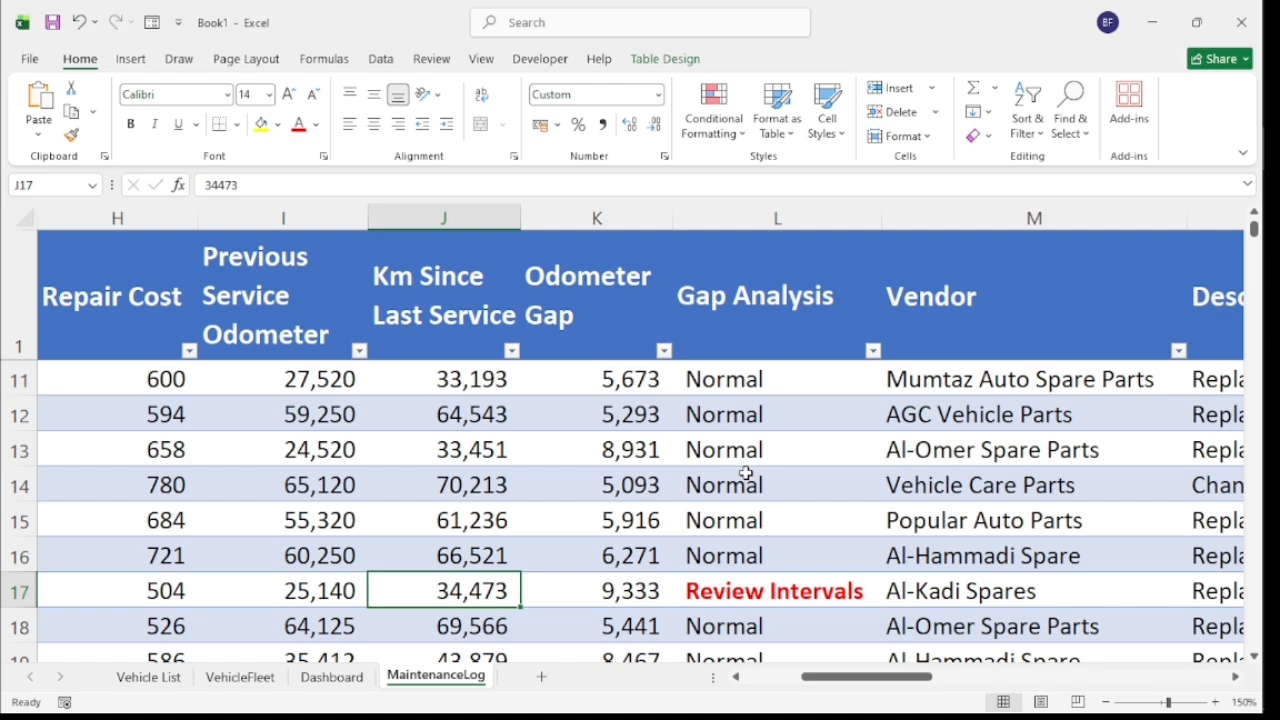
key("Right")
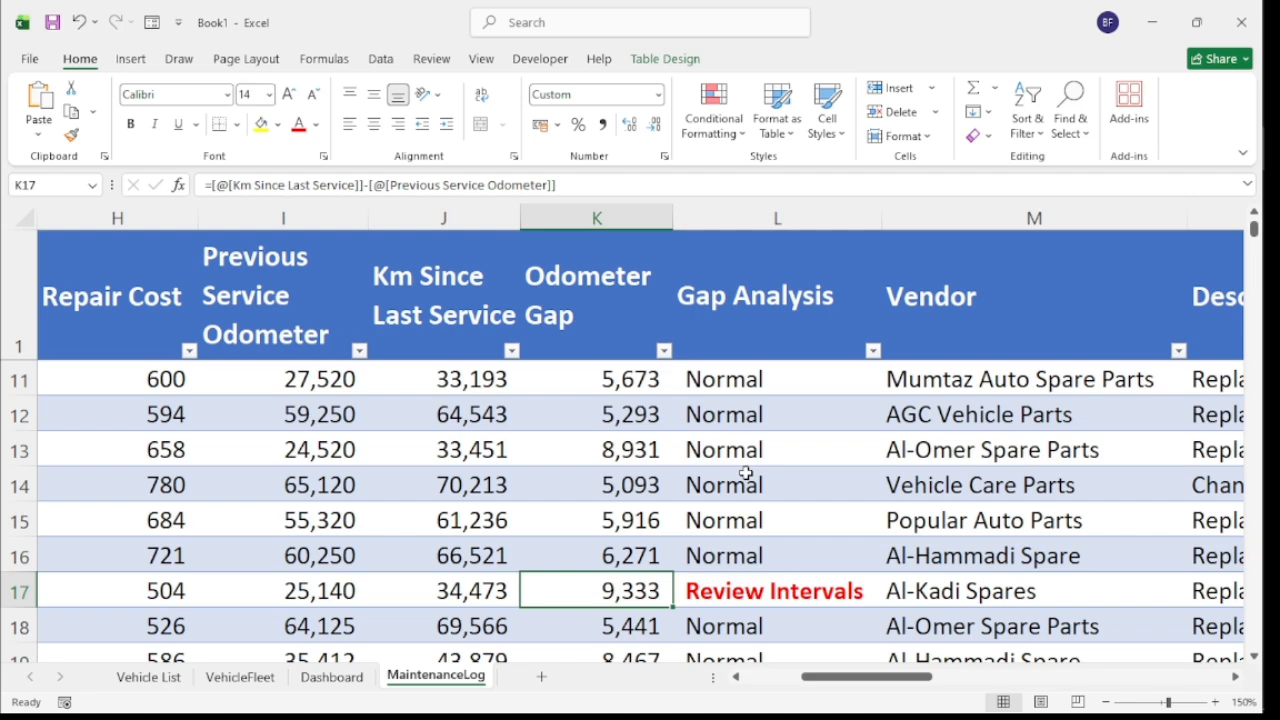
- Examine the Odometer Gap values and Gap Analysis highlights from row 18 down to row 120 of the maintenance log
key("Down")
key("Down")
key("Down")
key("Down")
key("Down")
key("Down")
key("Down")
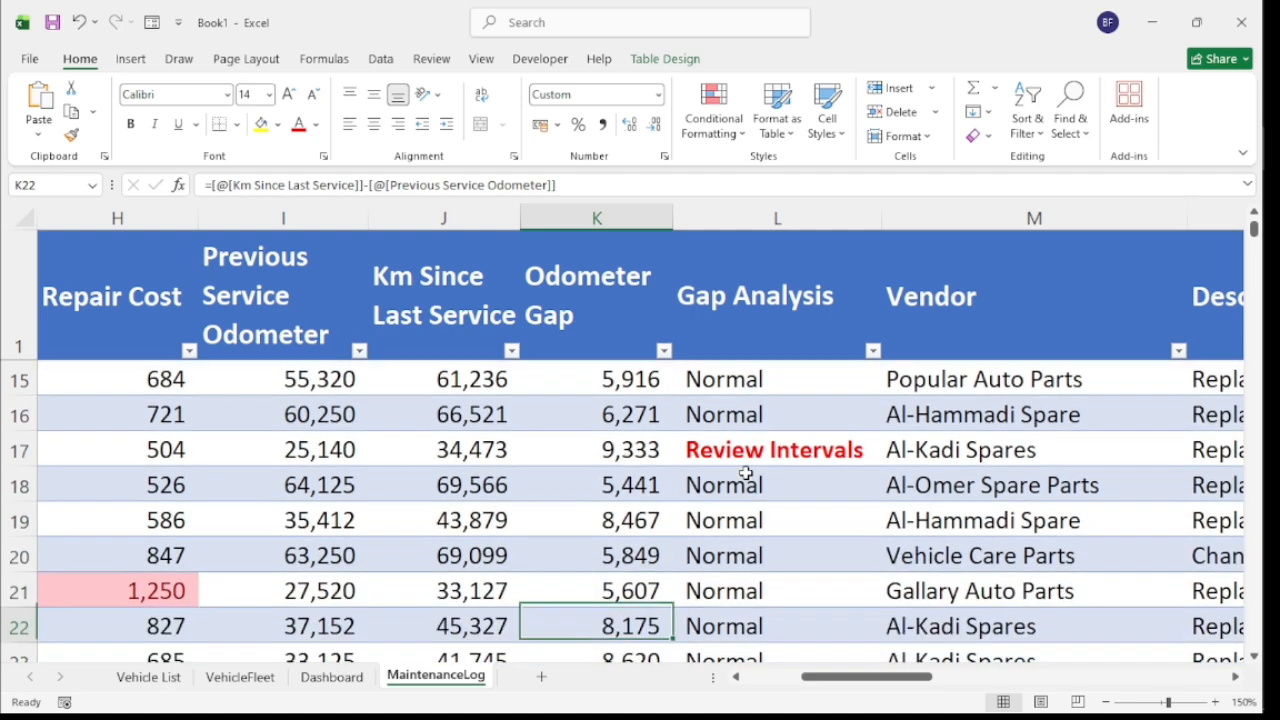
key("Down")
key("Down")
key("Down")
key("Down")
key("Down")
key("Down")
key("Down")
key("Down")
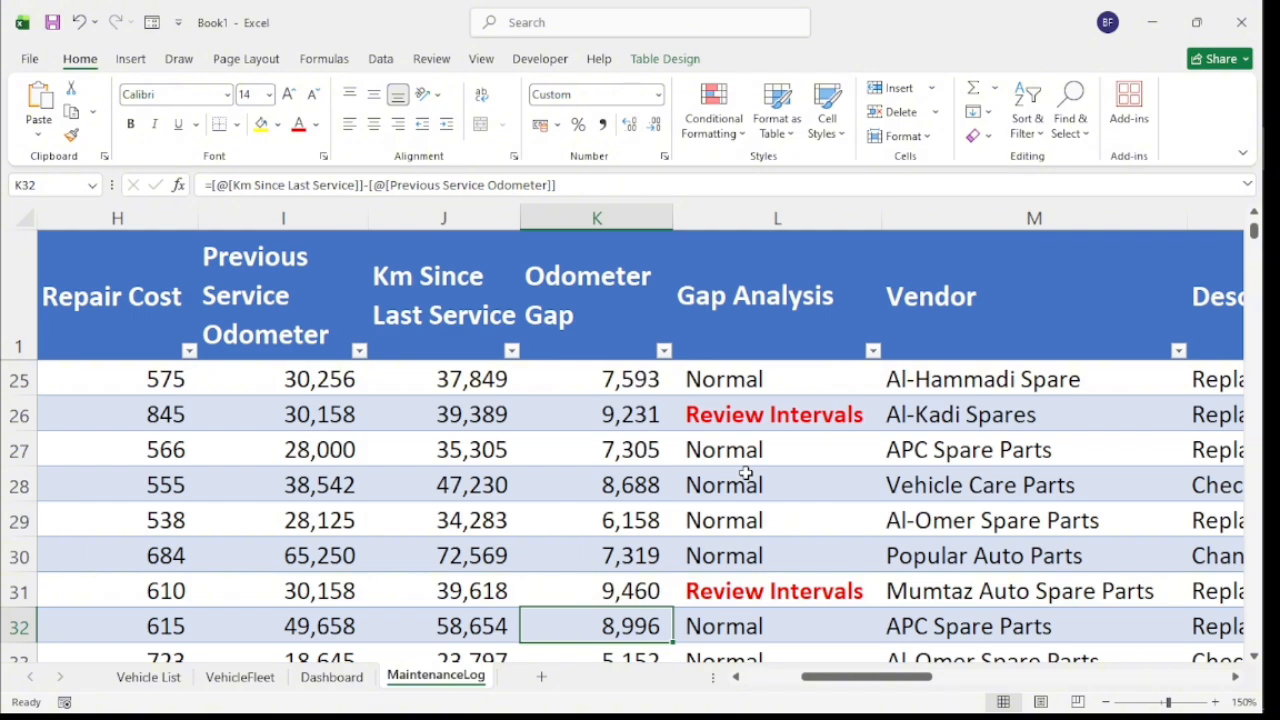
key("Page_Down")
key("Page_Down")
key("Page_Down")
key("Page_Down")
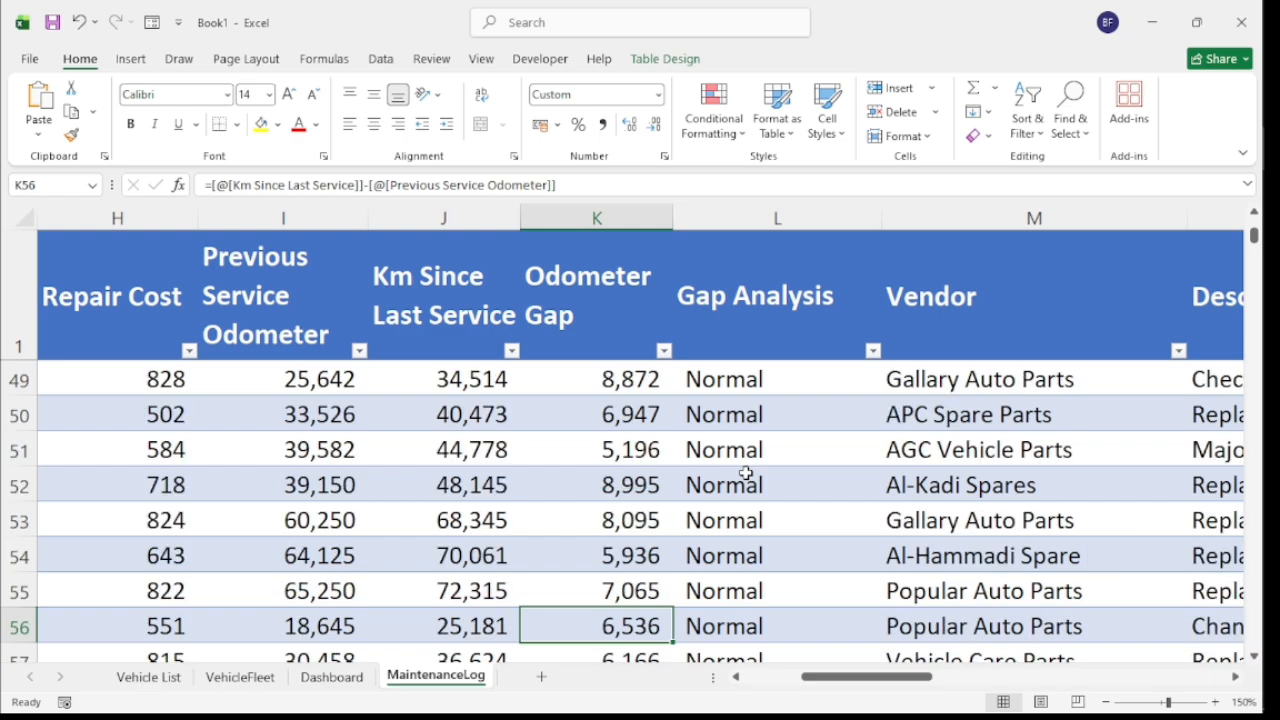
key("Page_Down")
key("Page_Down")
key("Page_Down")
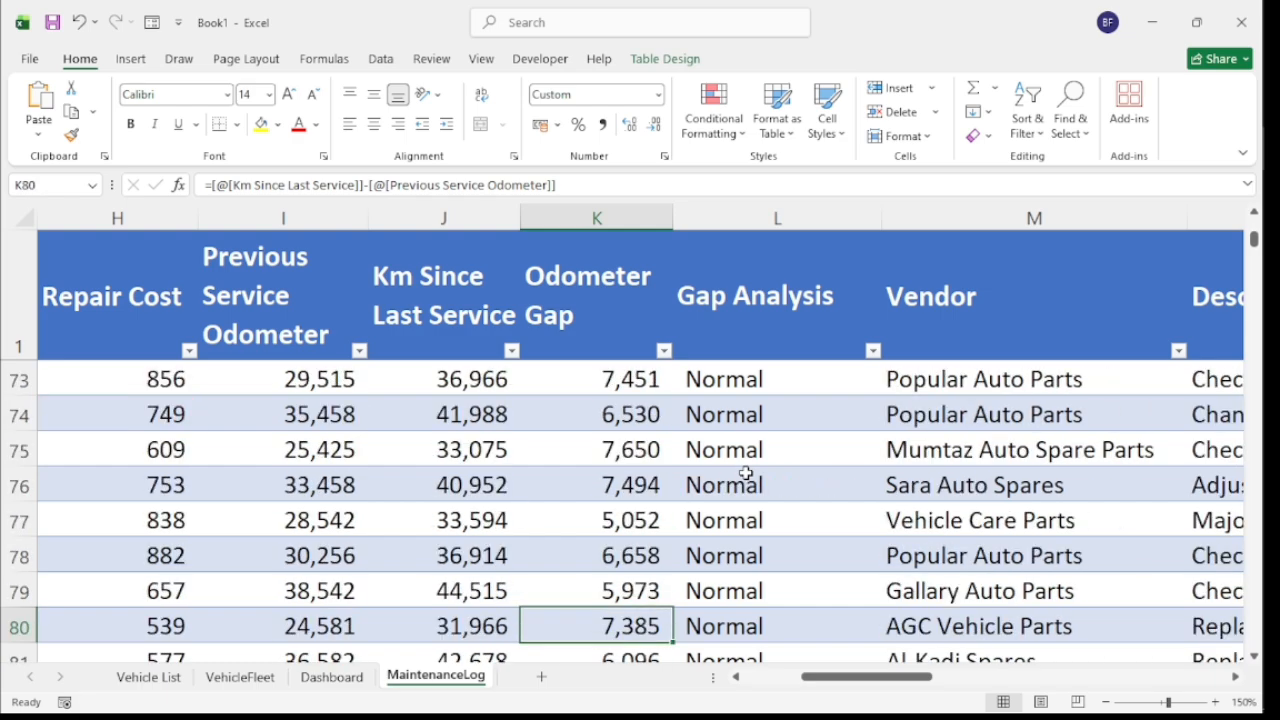
key("Page_Down")
key("Page_Down")
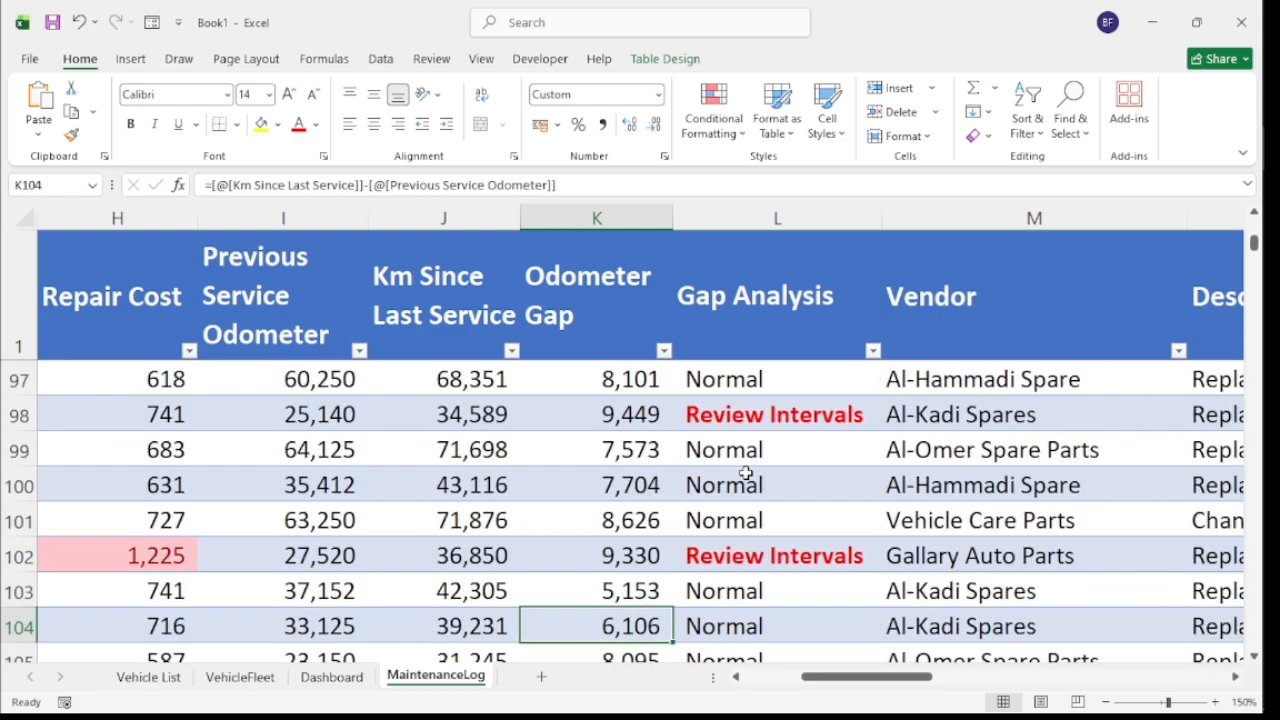
key("Page_Down")
key("Page_Down")
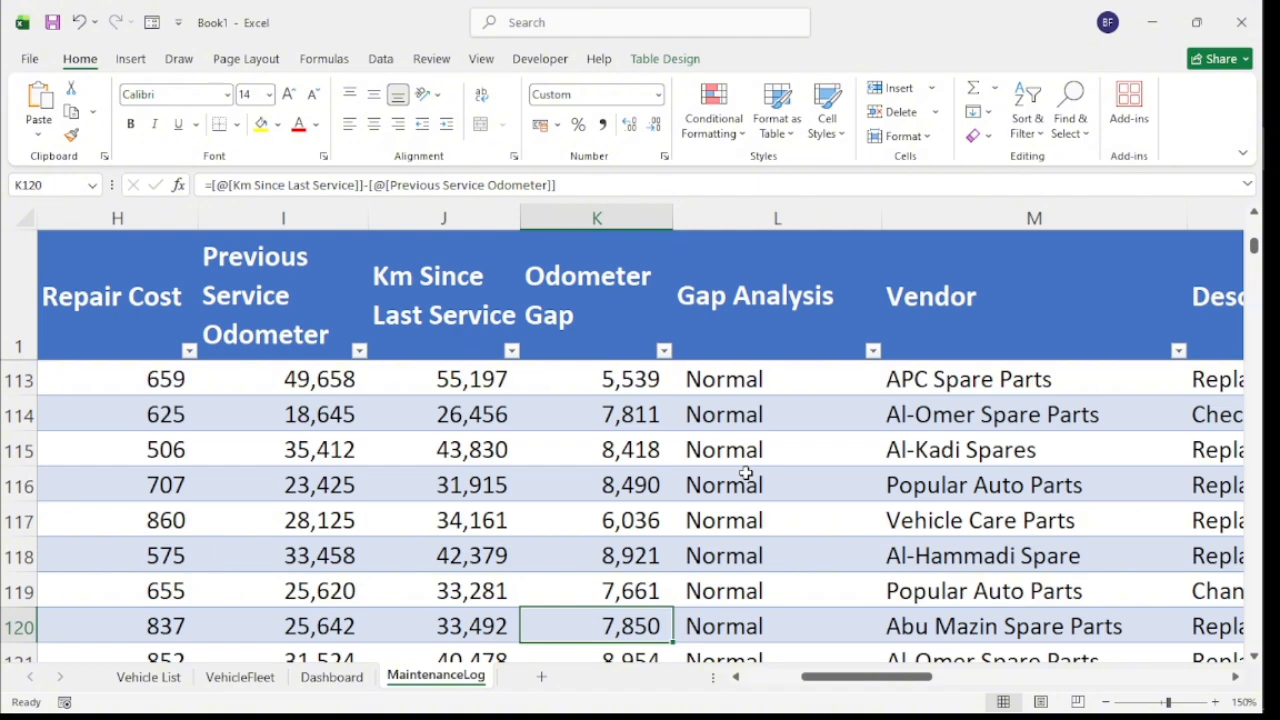